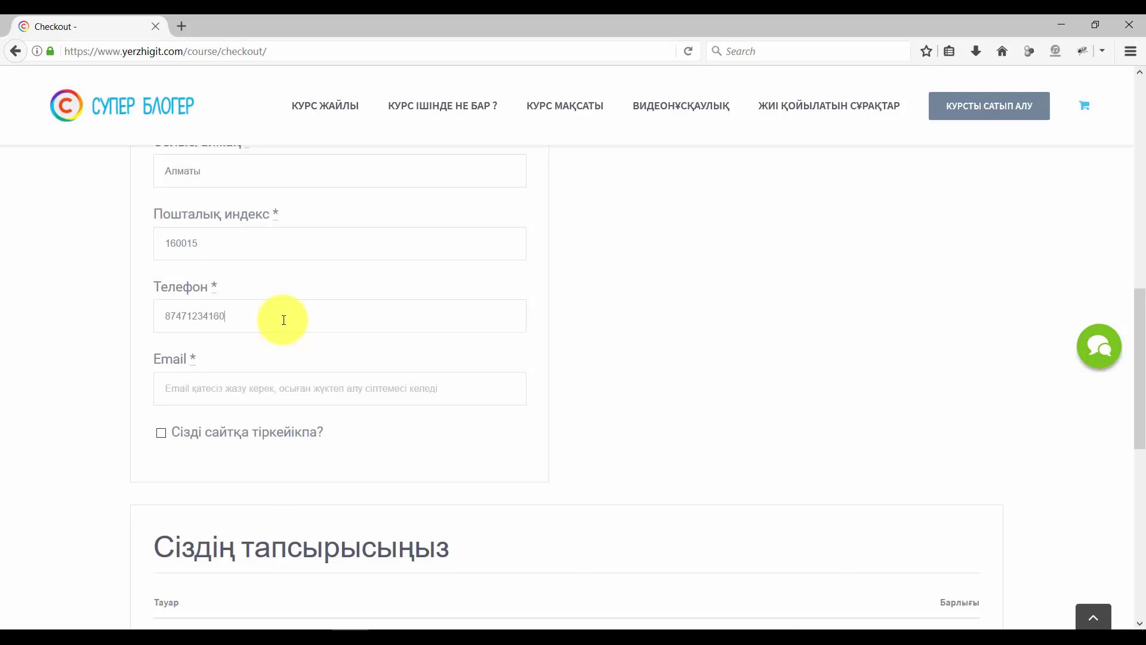
Enter the buyer's e-mail address in the checkout form's Email field
left_click(289, 382)
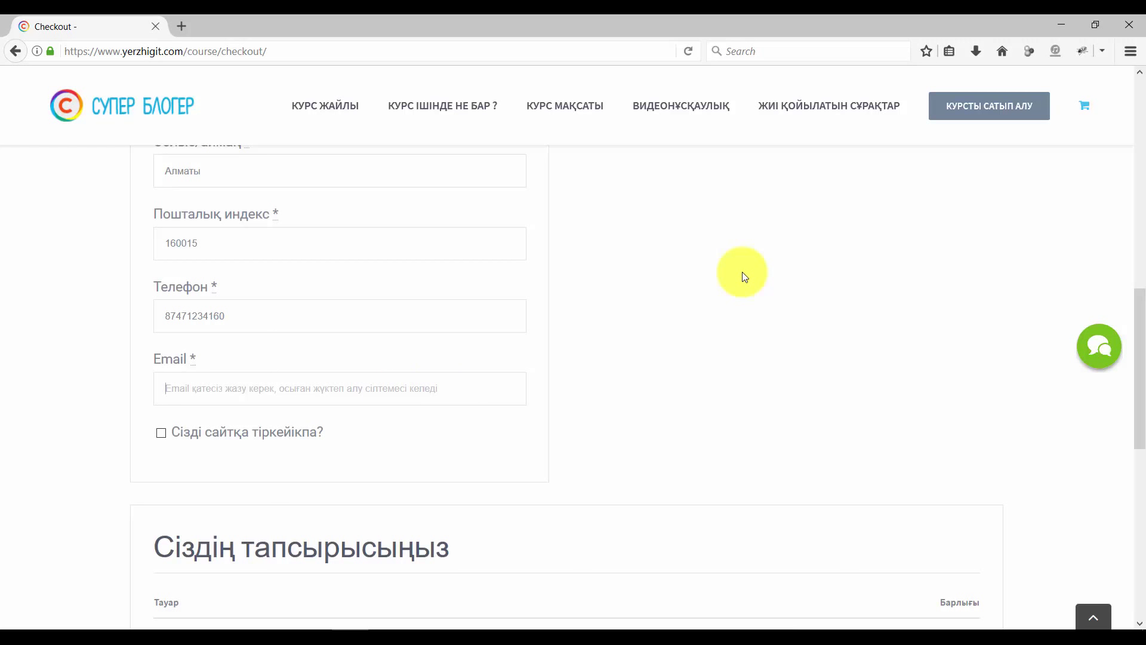
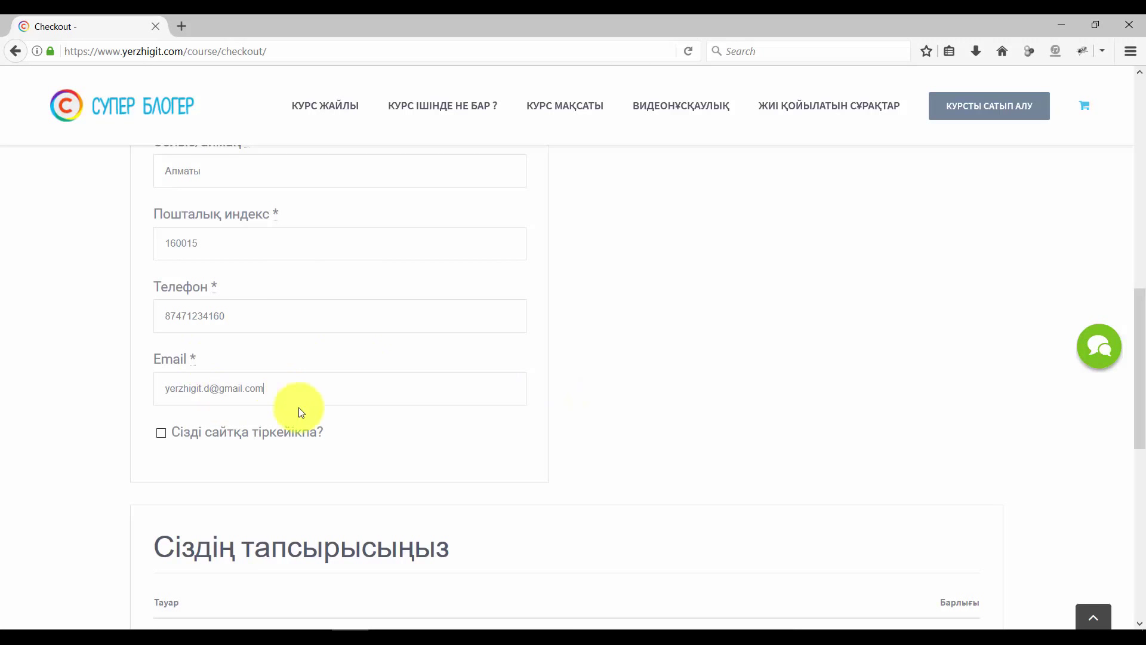
scroll(884, 399, "up", 4)
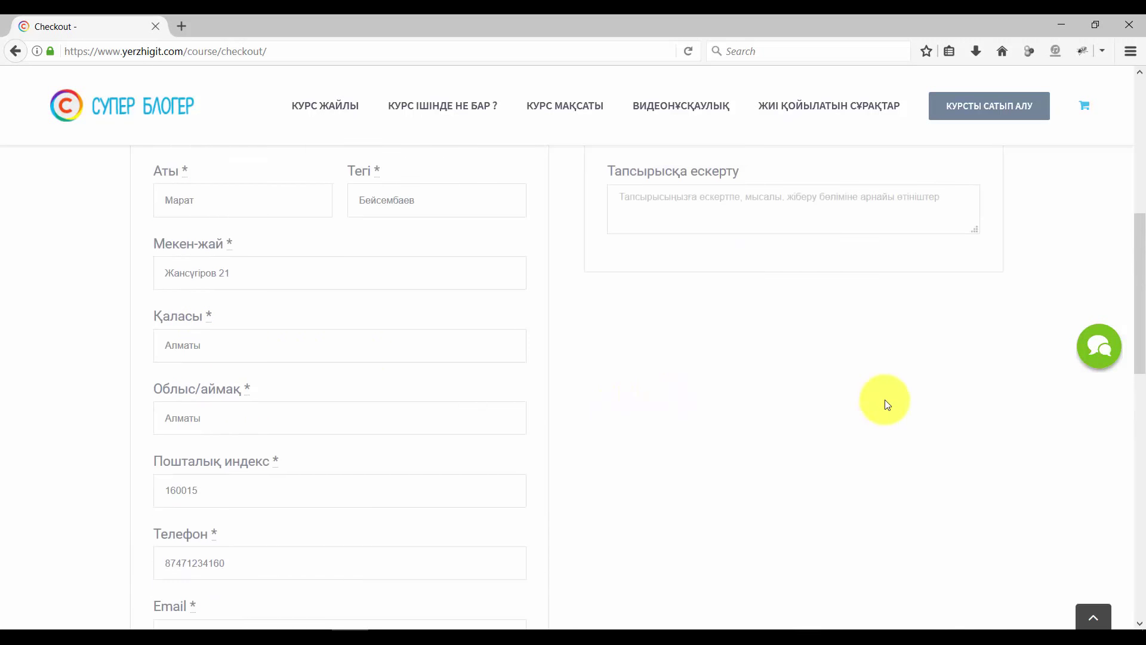
Look over the 4,990 ₸ Супер блогер онлайн нұсқа order summary and confirm with ТАПСЫРЫСТЫ РАСТАУ
scroll(710, 293, "up", 1)
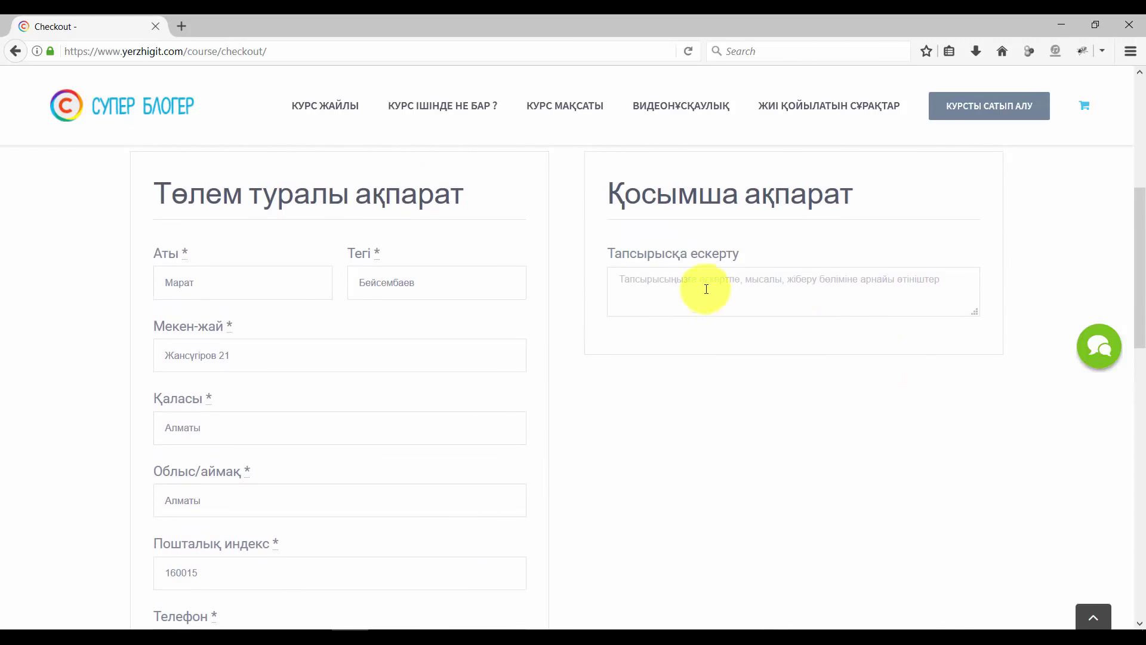
left_click(702, 287)
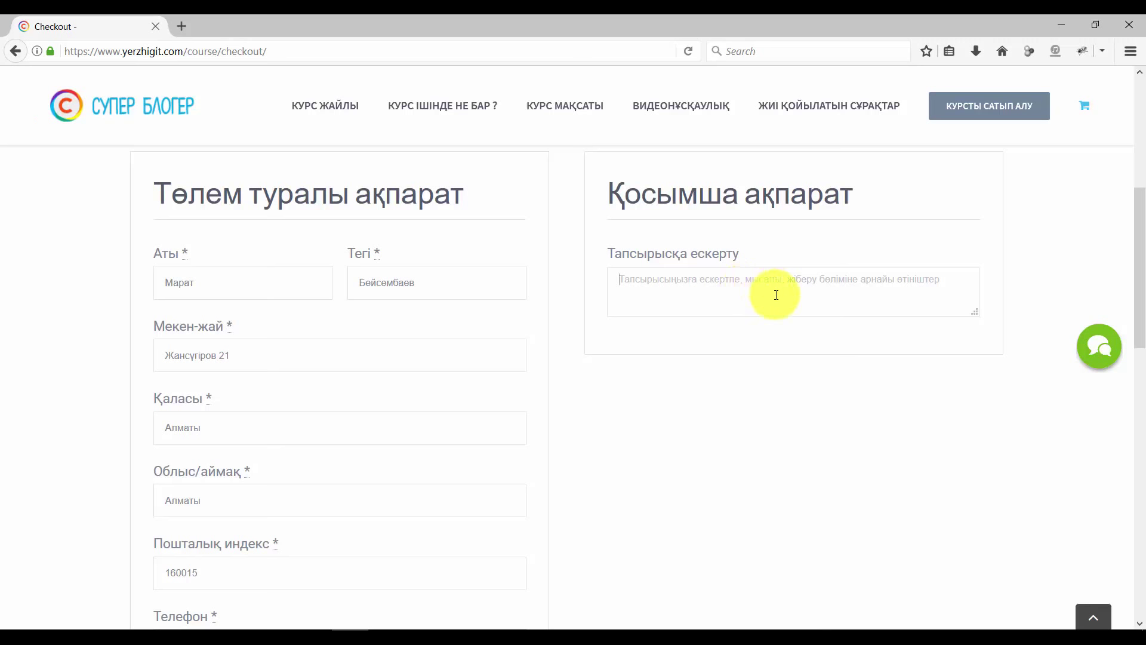
scroll(738, 418, "down", 10)
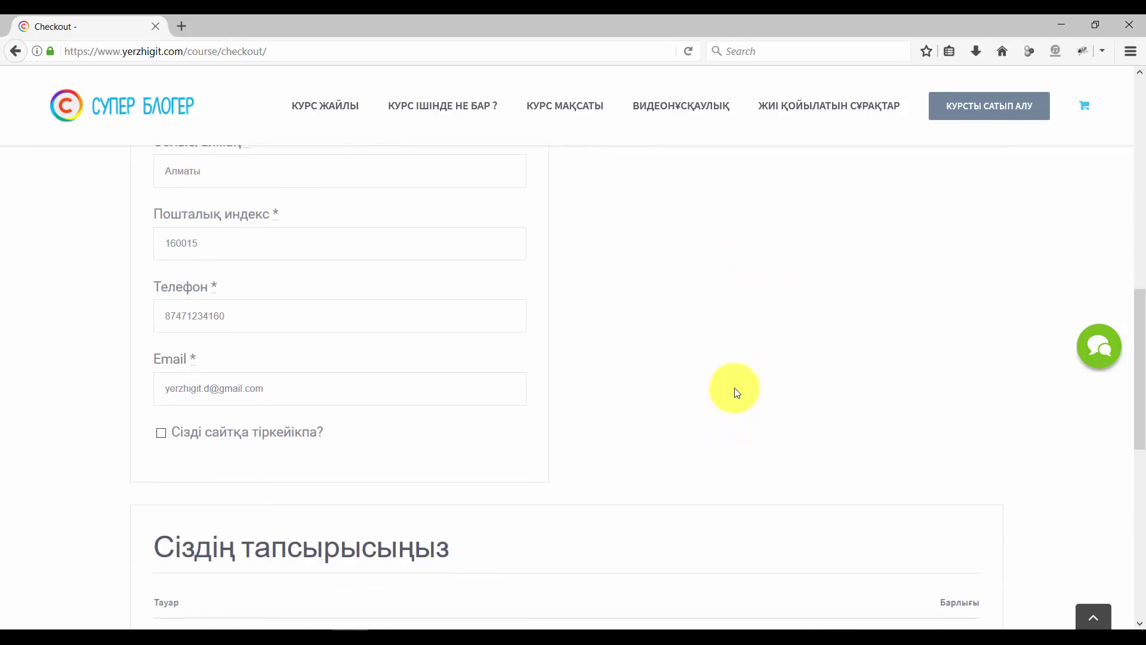
scroll(737, 389, "down", 3)
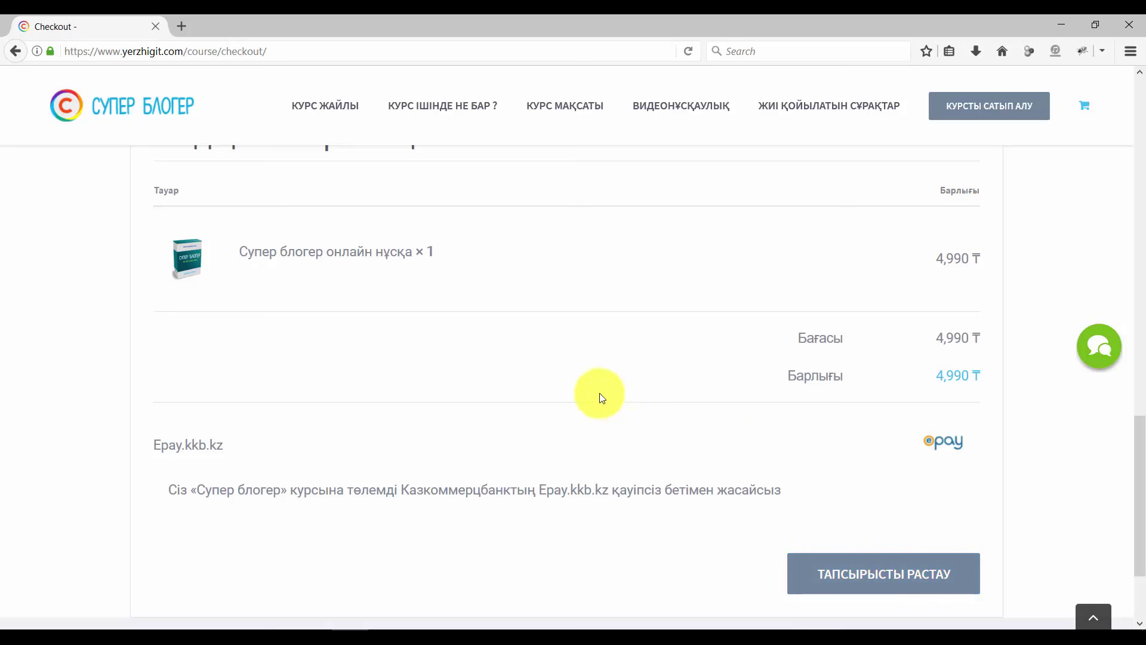
scroll(598, 394, "up", 8)
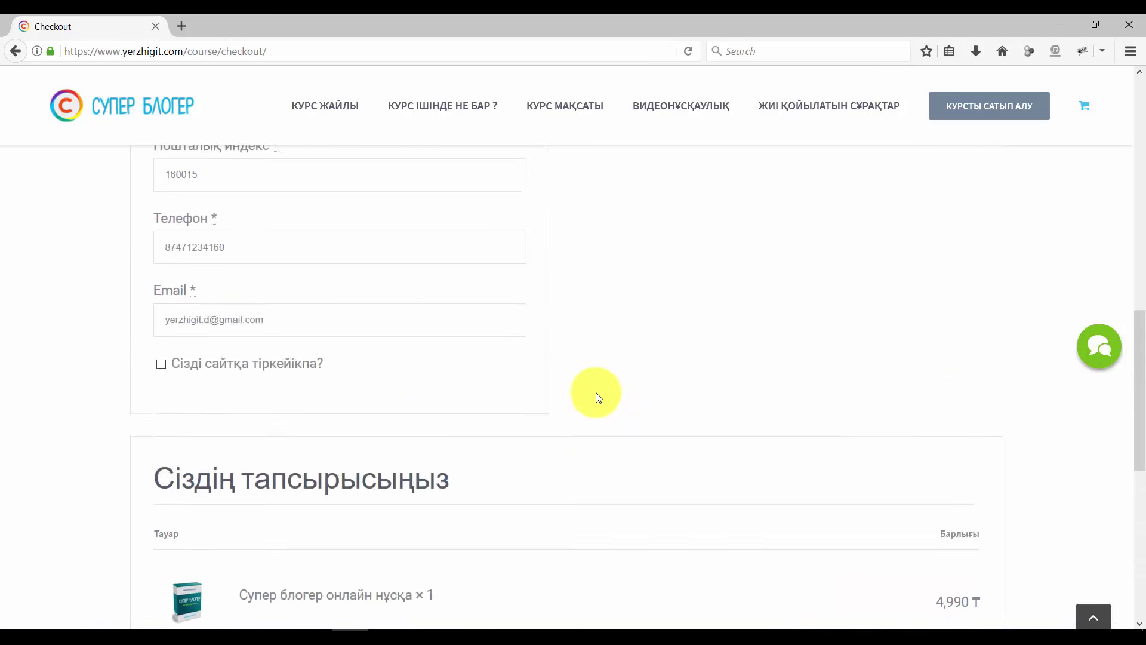
scroll(594, 393, "up", 4)
scroll(593, 397, "down", 12)
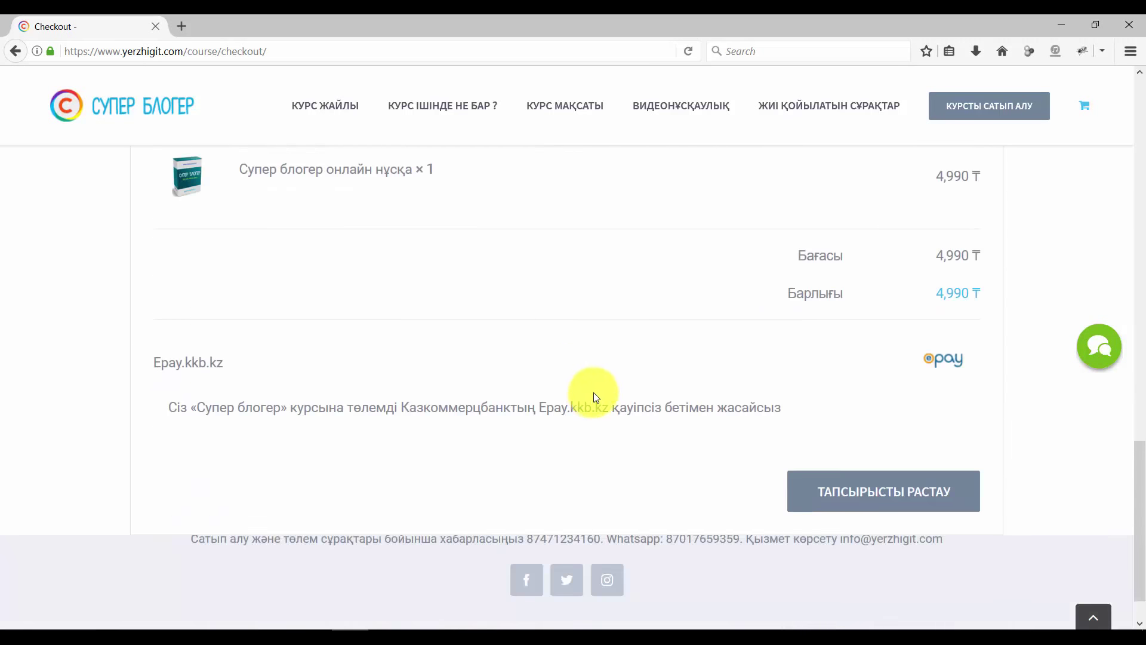
scroll(594, 392, "up", 3)
scroll(596, 379, "up", 8)
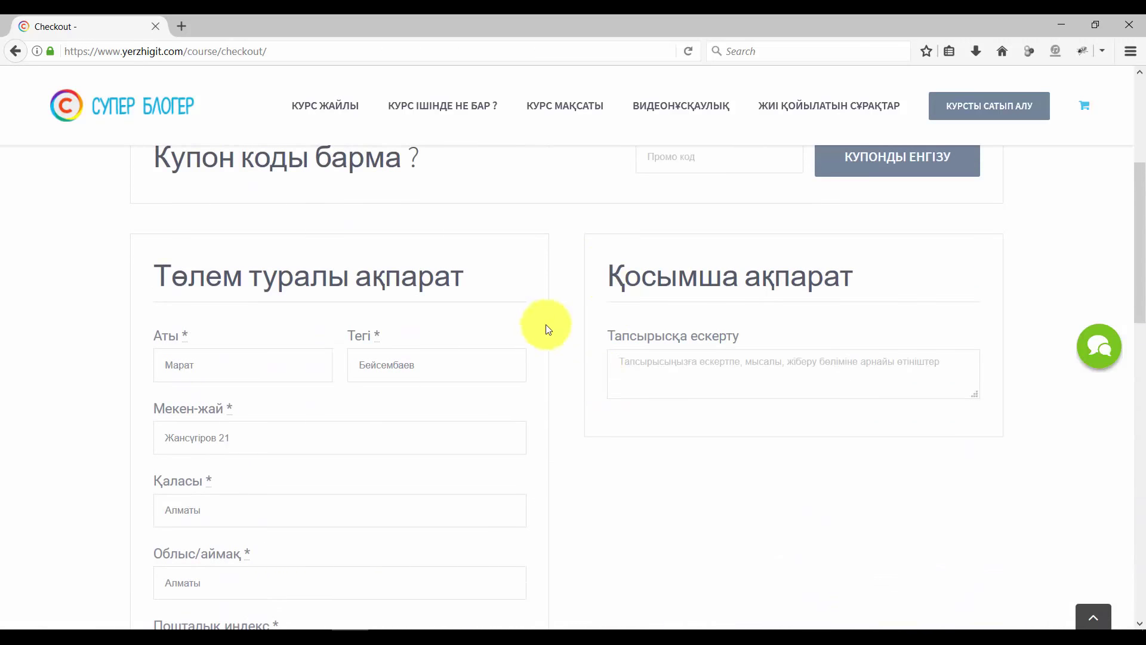
scroll(547, 327, "down", 2)
scroll(546, 327, "down", 10)
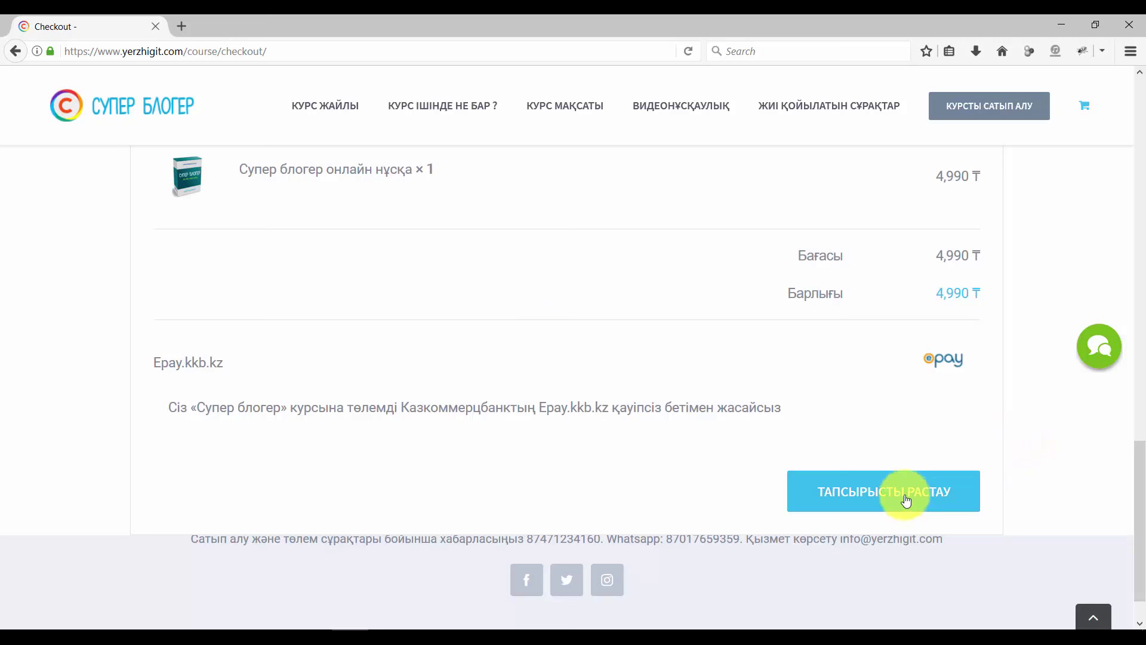
left_click(906, 499)
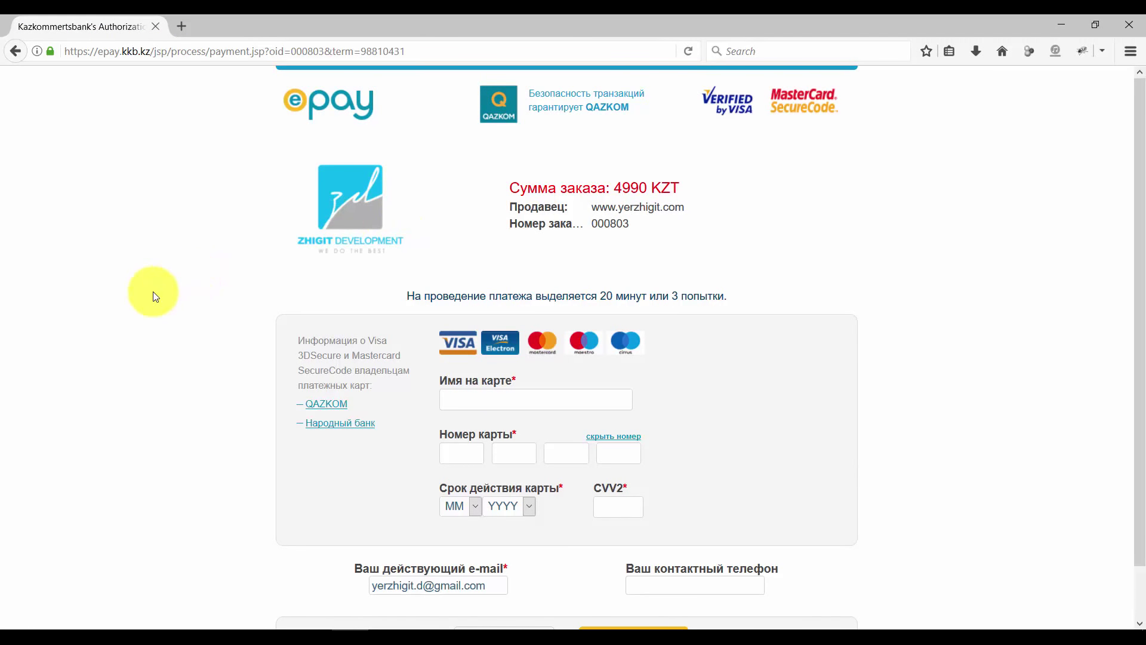
On the loaded Epay page, scroll down and select the Имя на карте field
scroll(153, 291, "down", 1)
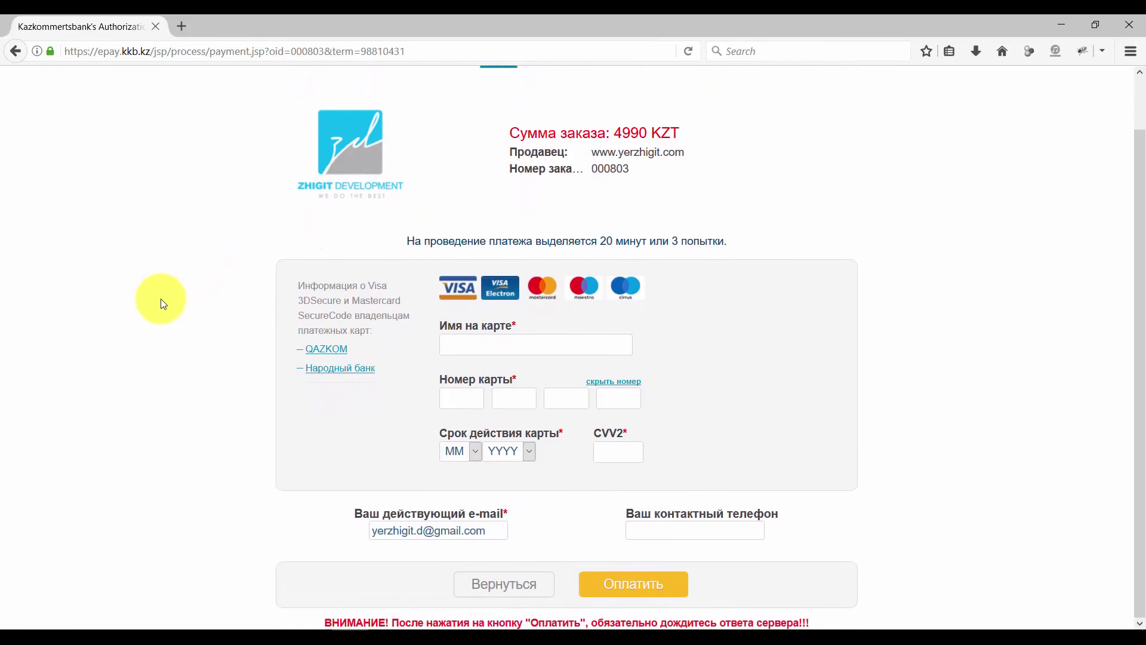
left_click(482, 346)
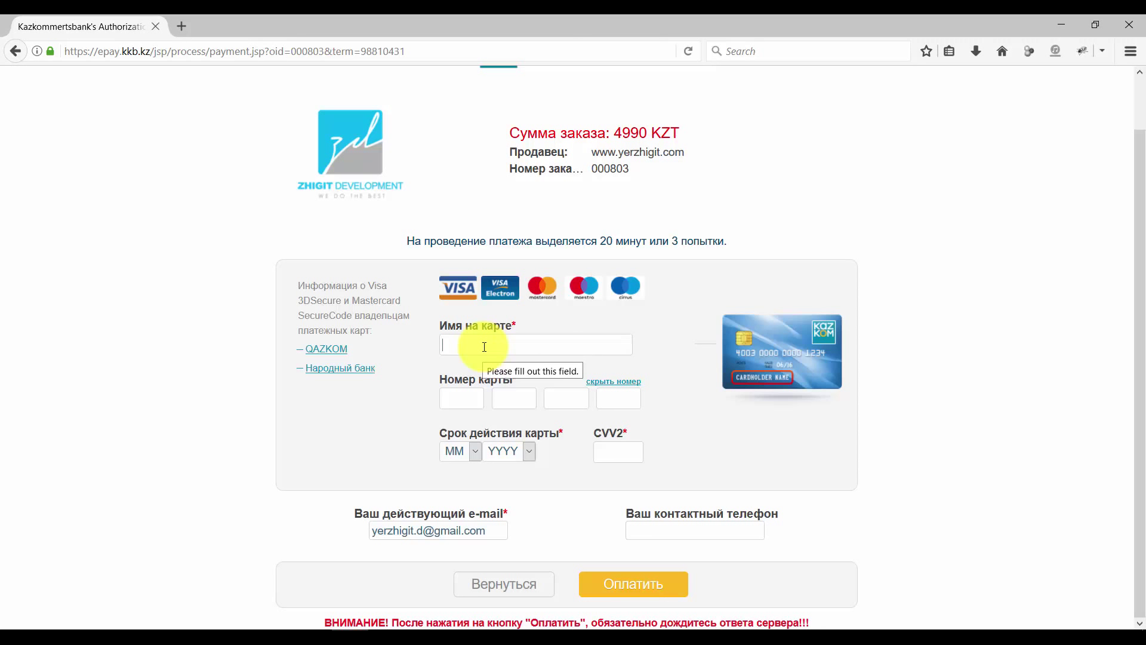
Enter the cardholder's name and the 16-digit card number on the Epay form
left_click(456, 403)
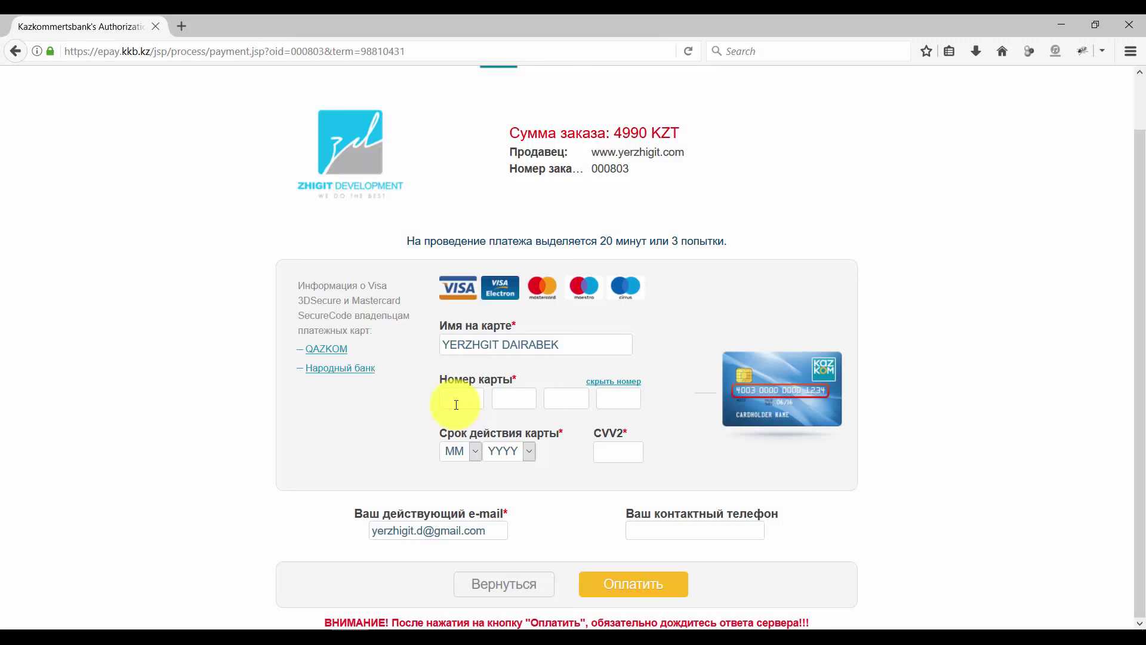
Set the card expiry date to month 11, year 2021
left_click(470, 453)
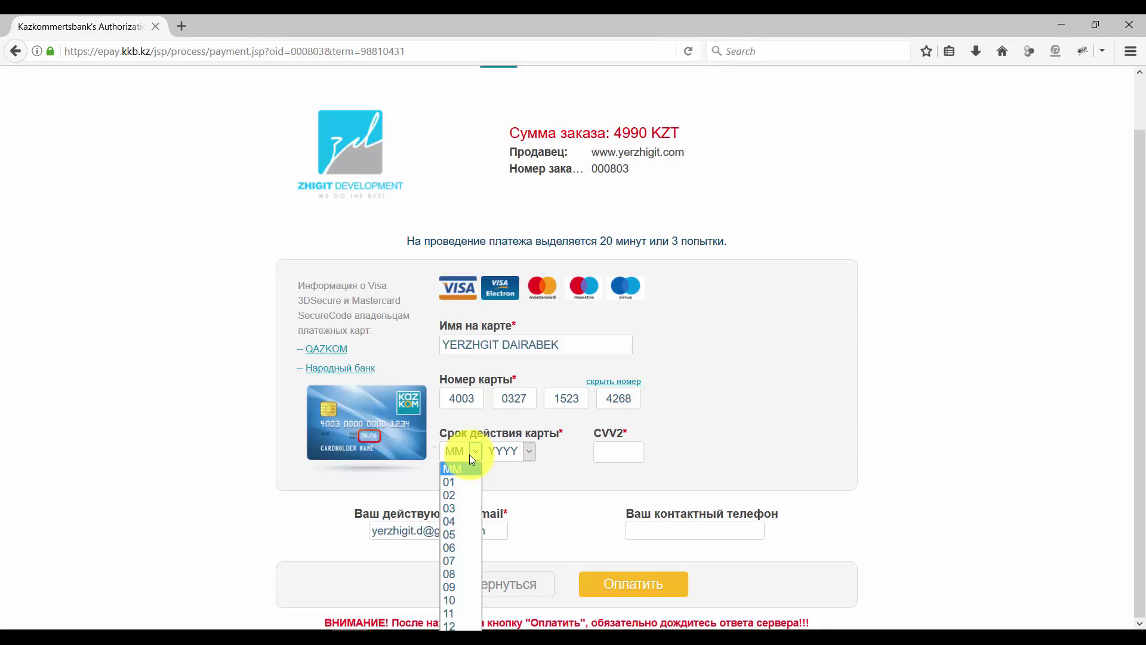
left_click(458, 612)
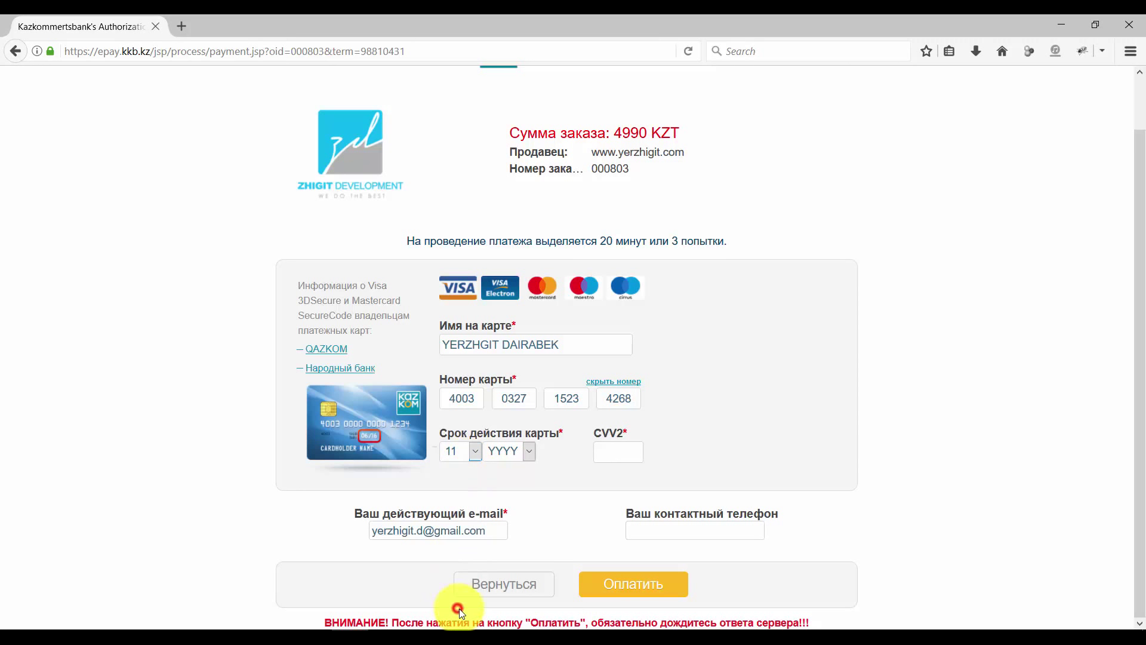
left_click(525, 456)
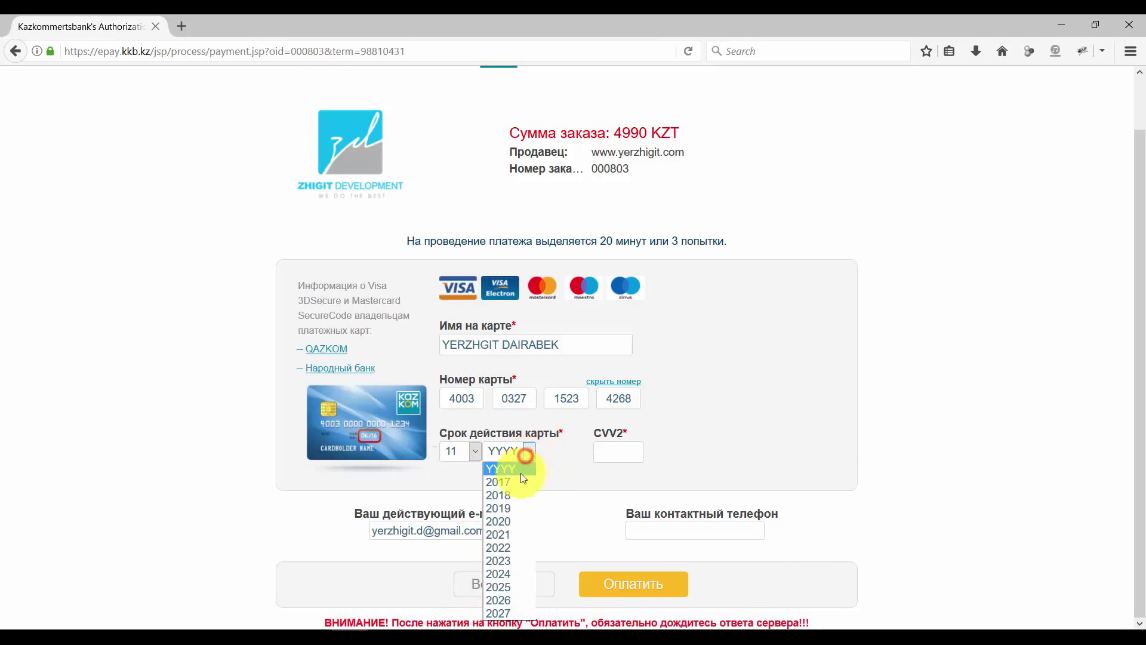
left_click(512, 531)
Enter the card's CVV2 security code and a contact phone number
left_click(623, 459)
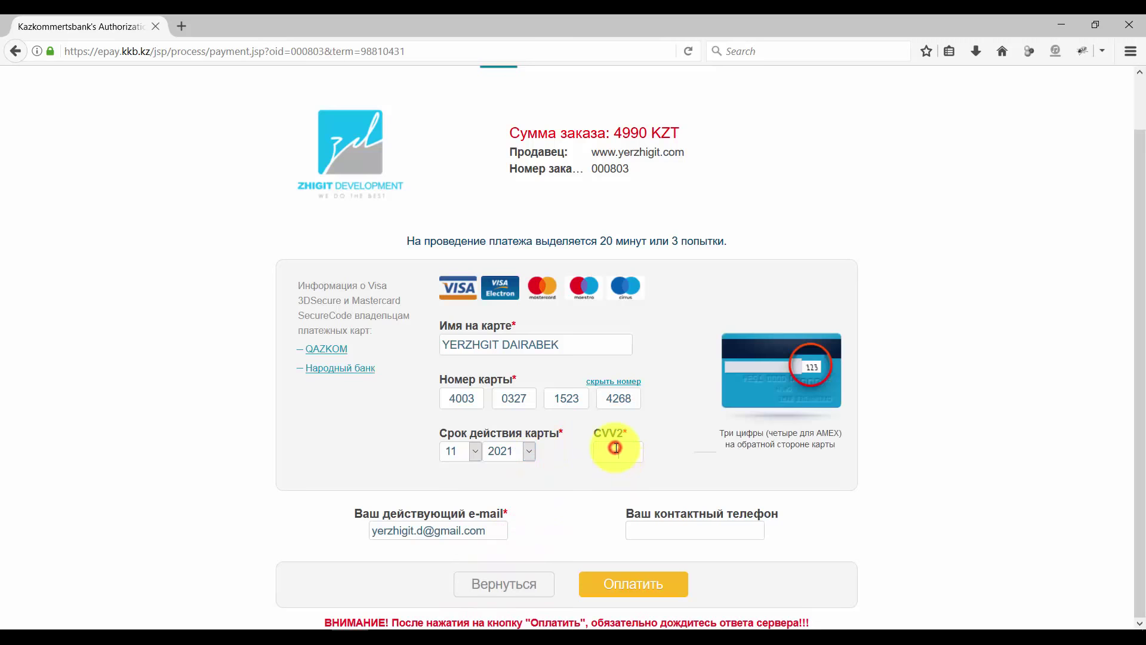
left_click(677, 530)
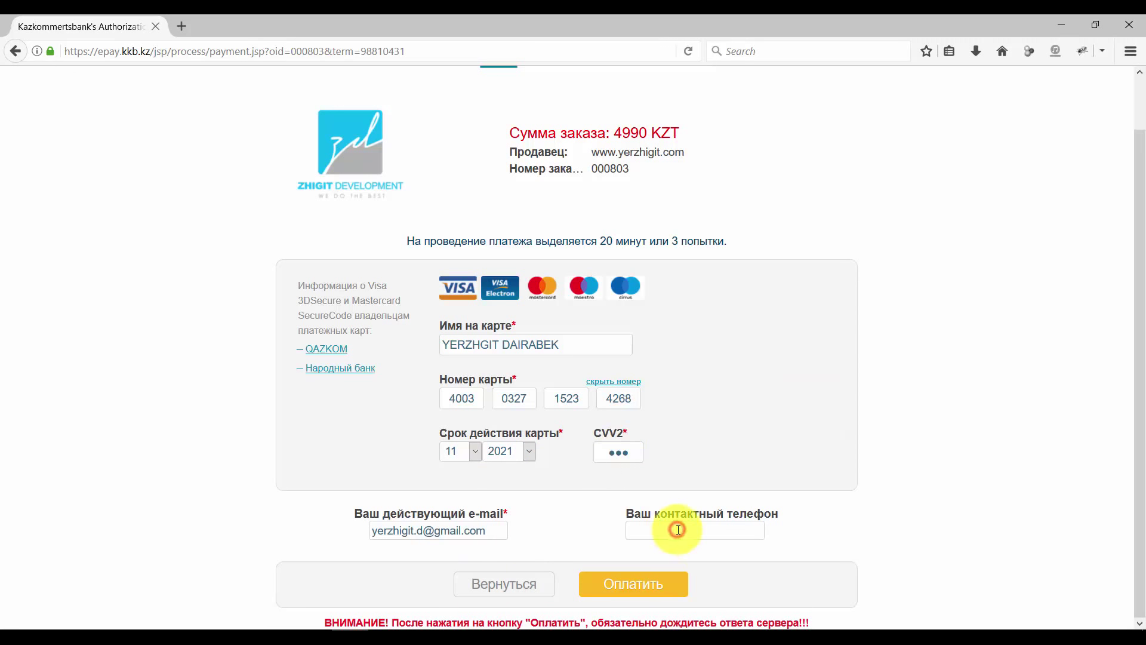
Submit the card payment, decline saving the login, and resend it after the SSL error
left_click(635, 590)
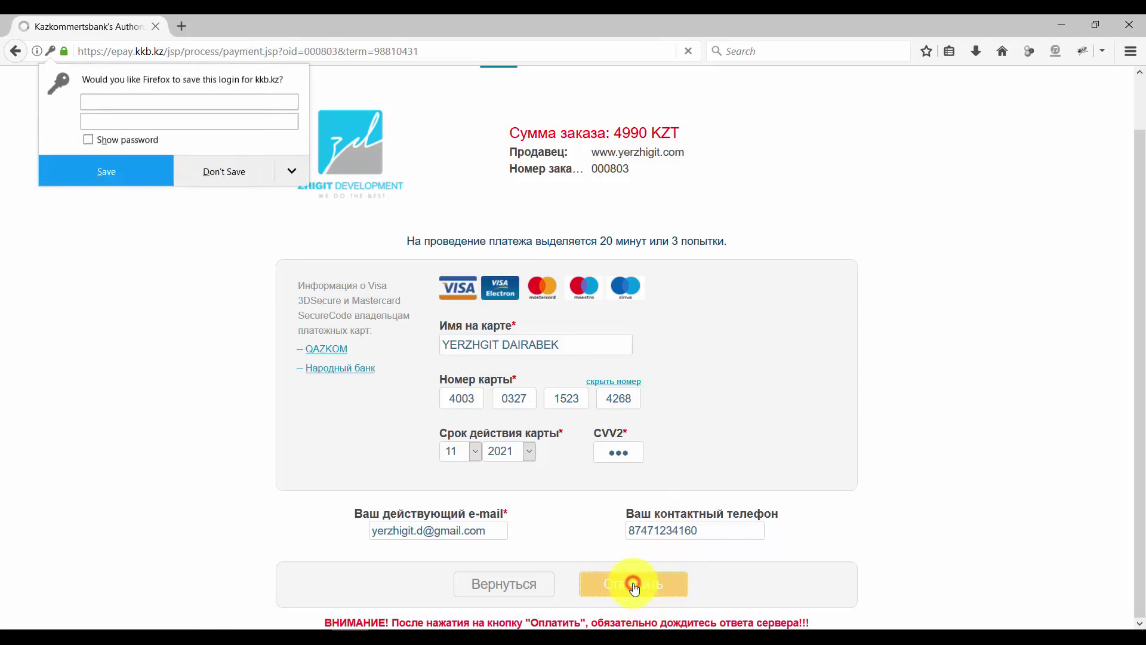
left_click(251, 183)
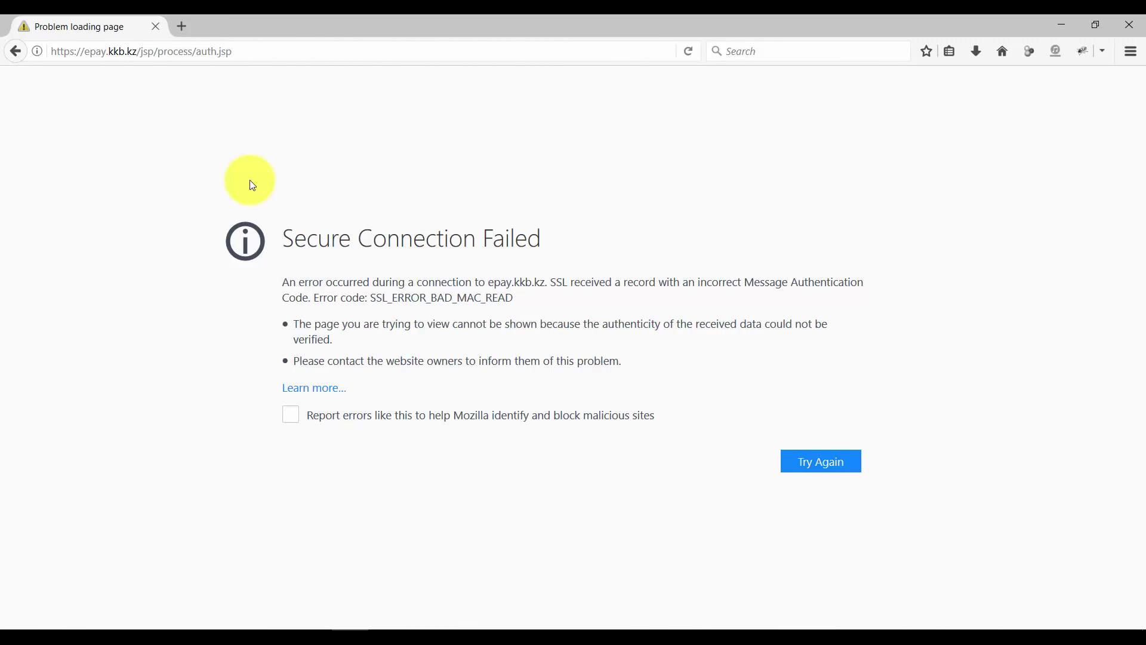
left_click(689, 51)
left_click(538, 346)
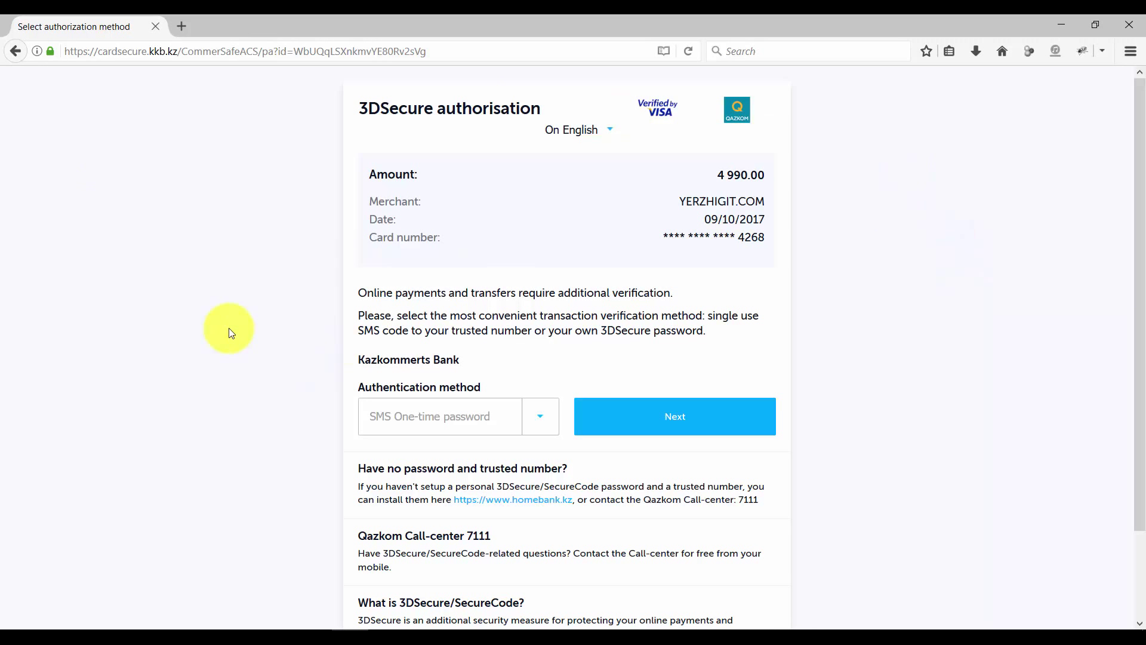
Switch the 3DSecure authorisation page language to Russian
scroll(230, 332, "down", 2)
scroll(230, 329, "up", 2)
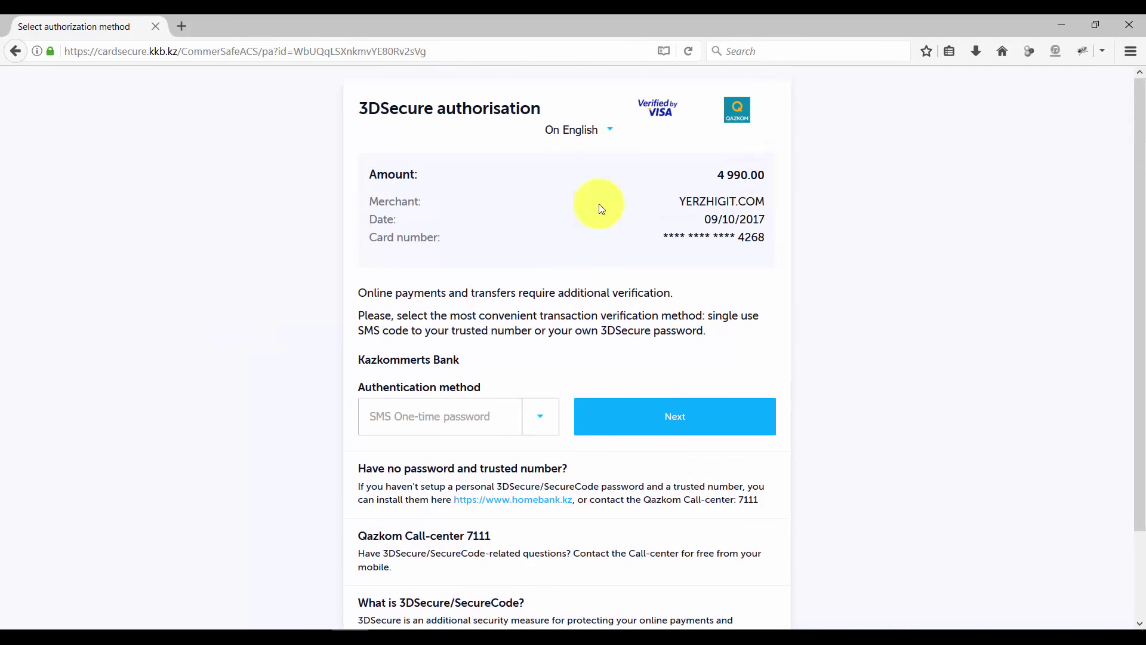
left_click(584, 130)
left_click(583, 148)
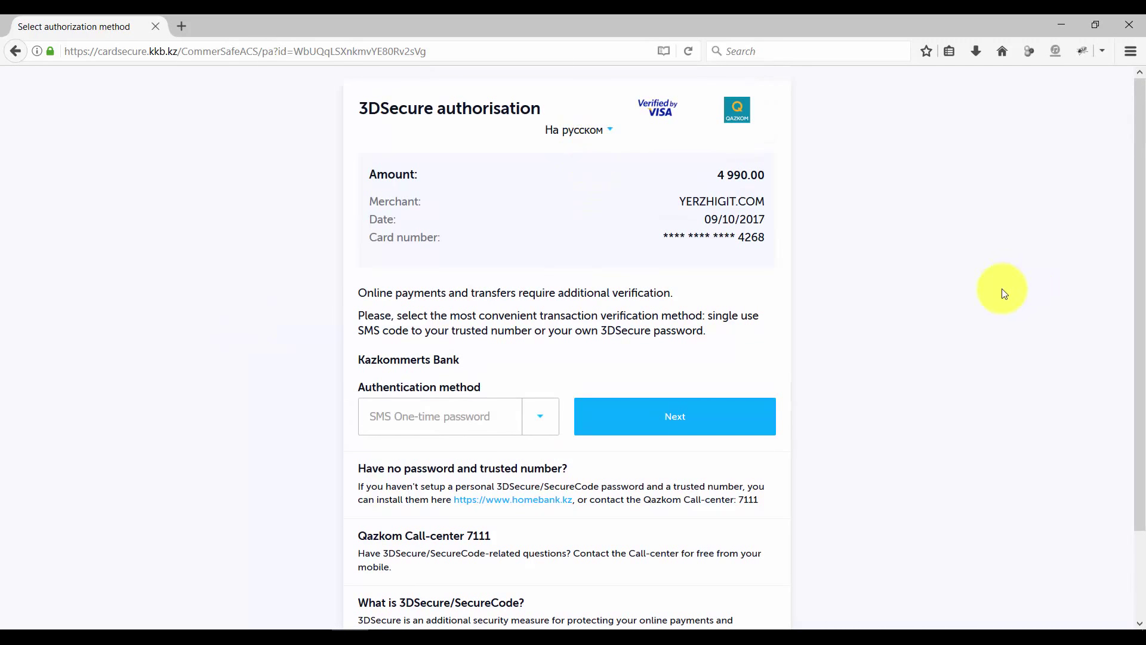
Set the authentication method to SMS One-time password after briefly trying 3DSecure/SecureCode
scroll(1001, 307, "down", 3)
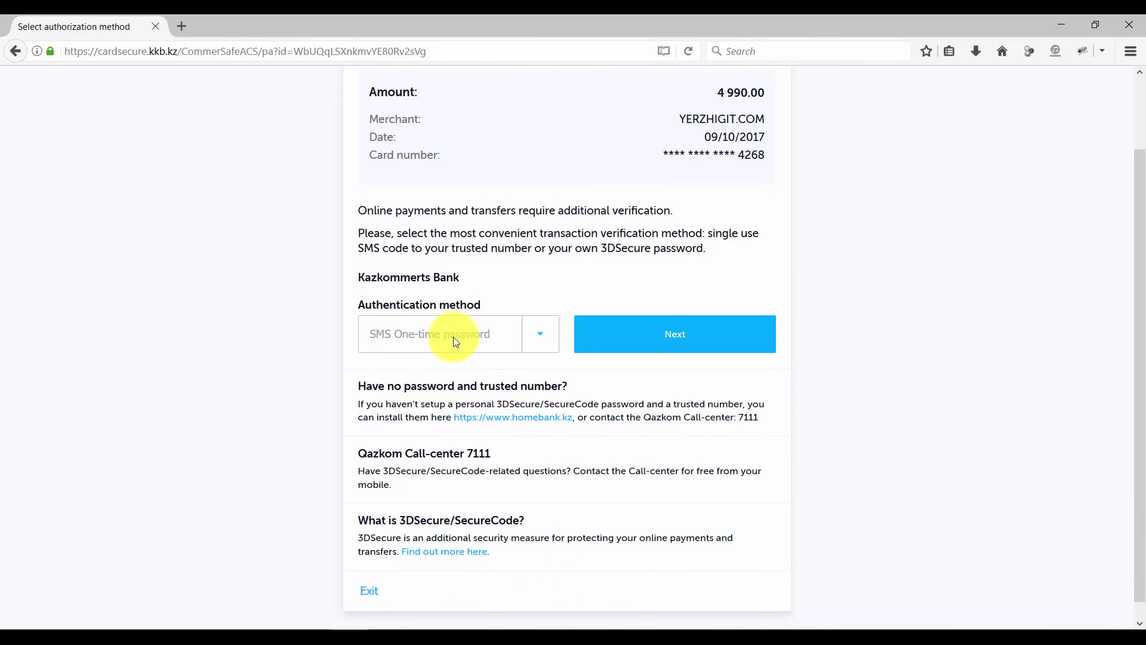
left_click(543, 335)
left_click(464, 374)
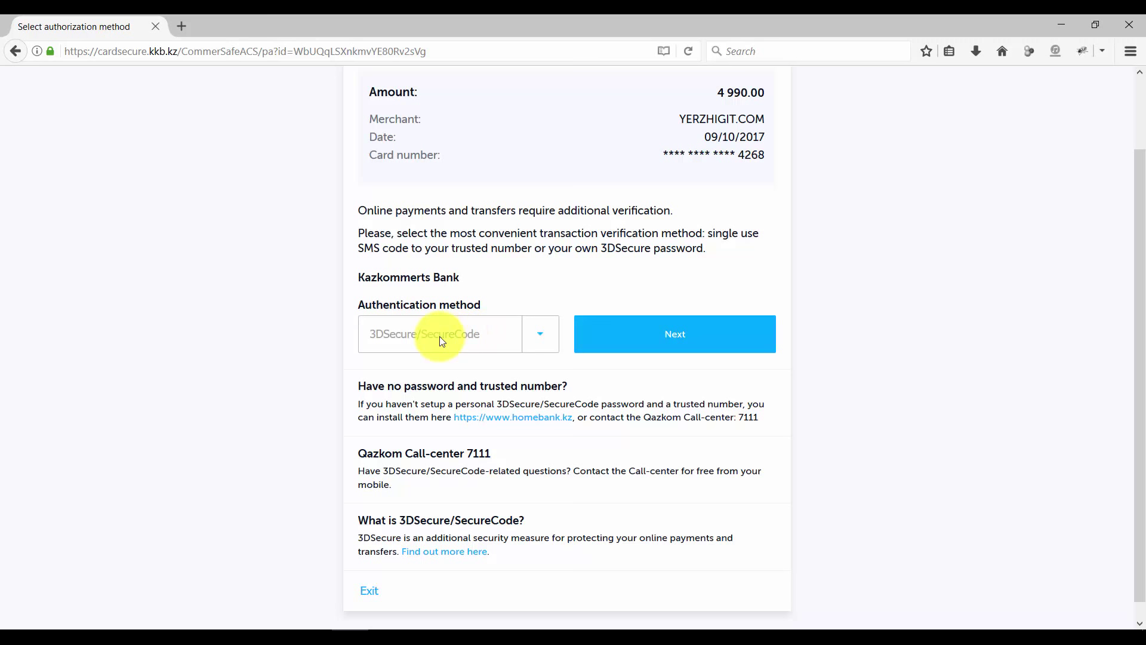
left_click(540, 334)
left_click(421, 361)
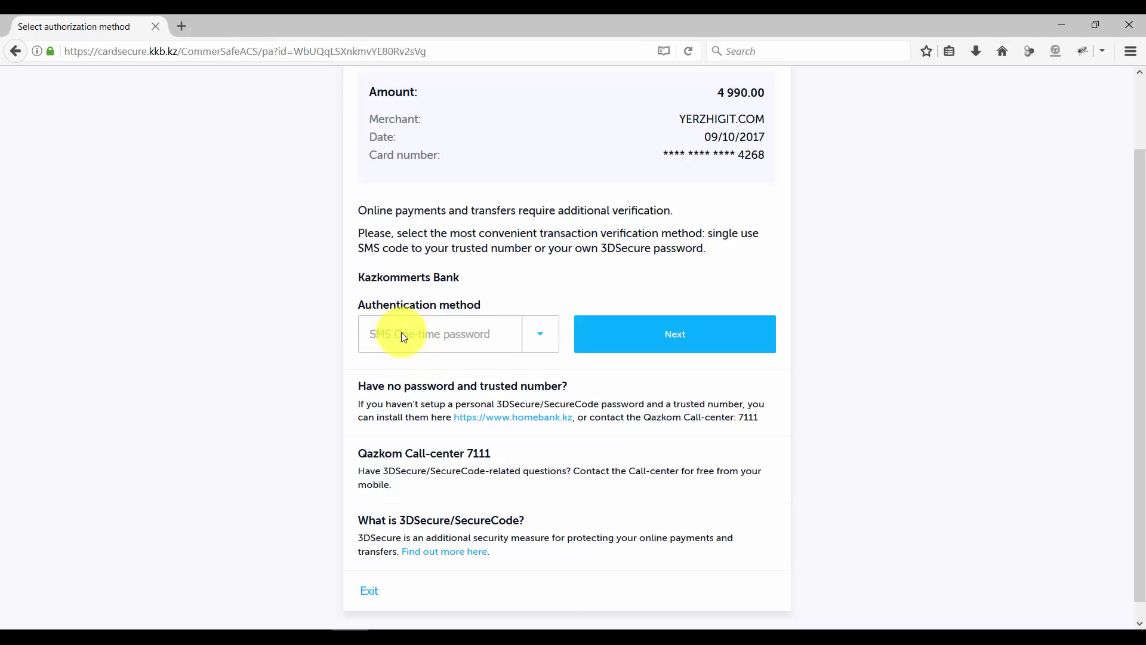
Continue to verification, enter the SMS password, and check the Платеж принят receipt
left_click(637, 334)
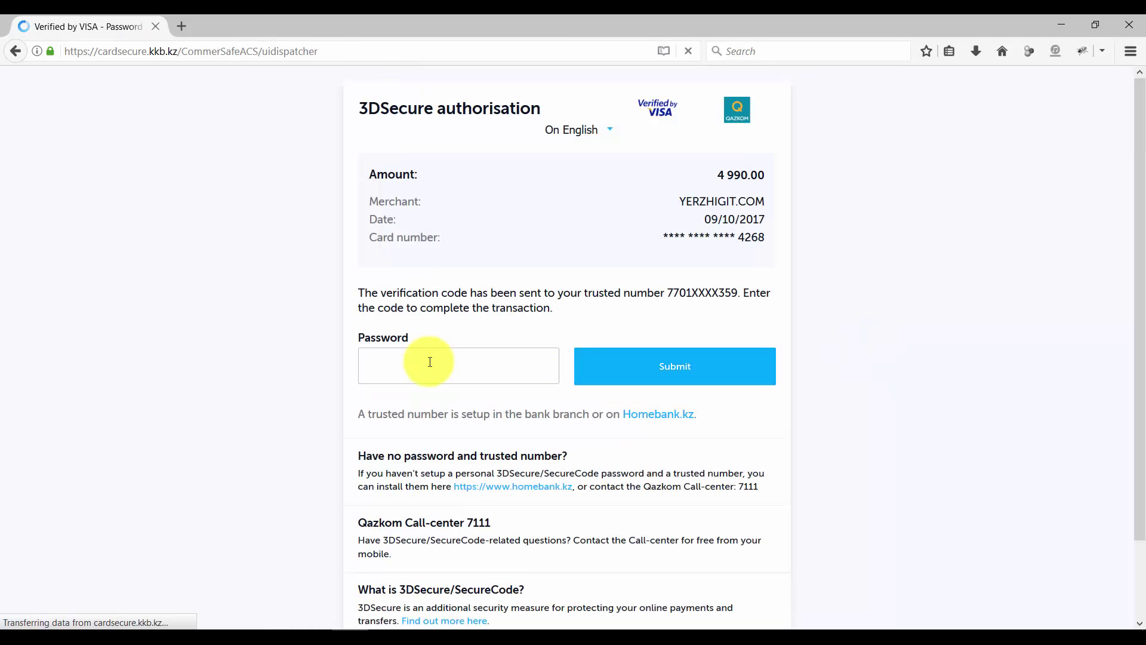
left_click(451, 364)
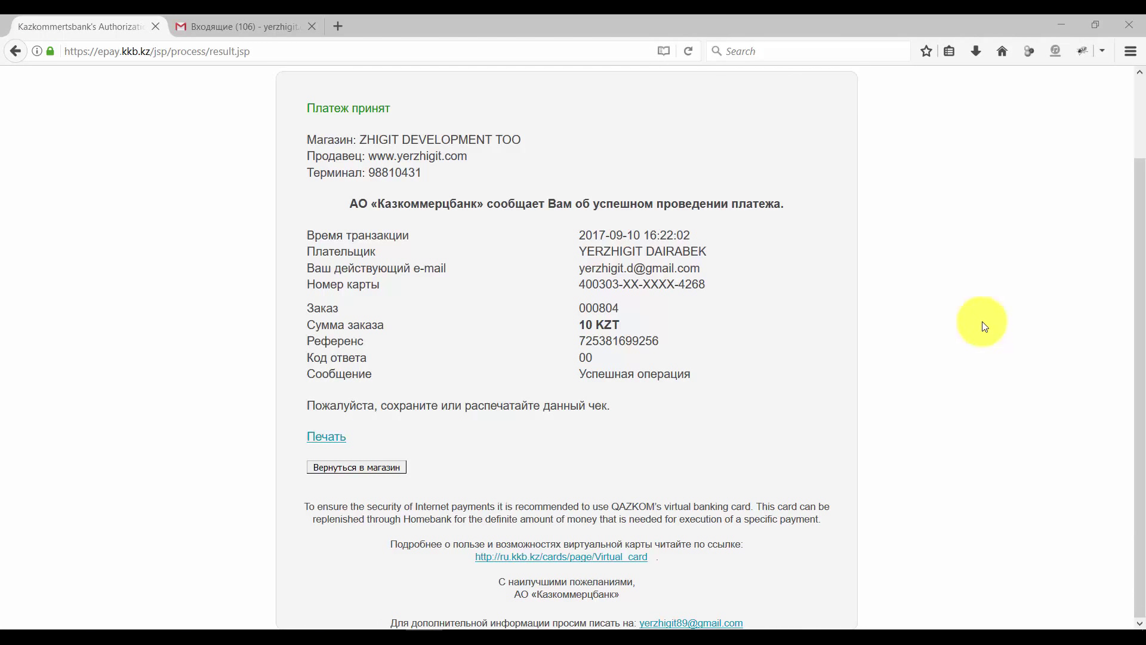
scroll(980, 321, "up", 2)
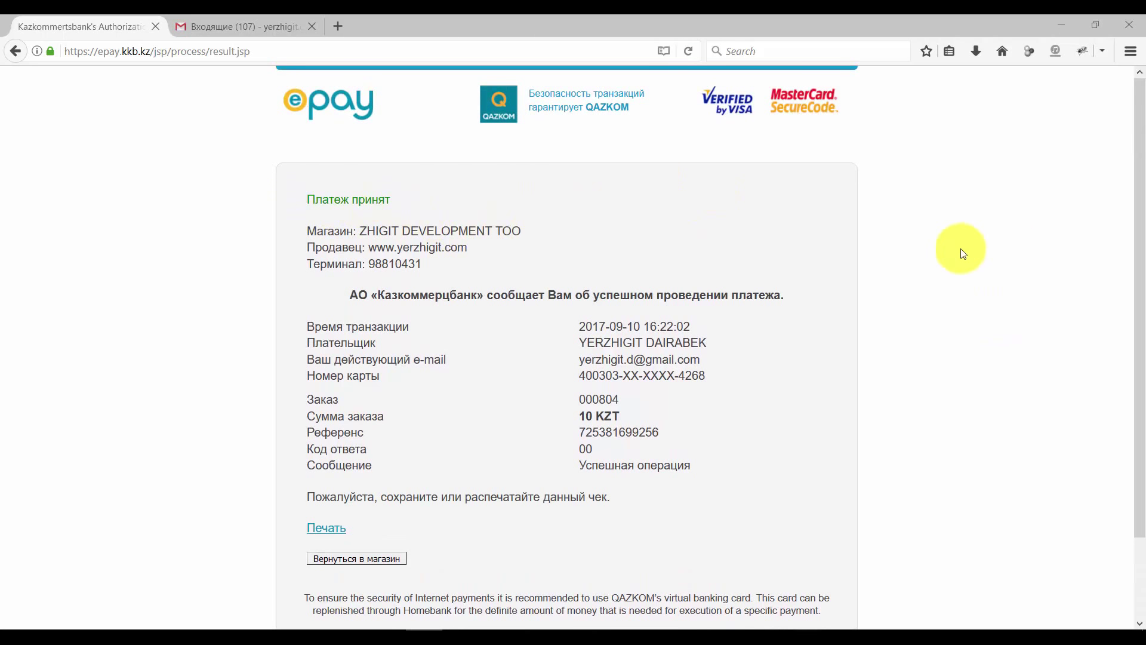
scroll(939, 257, "down", 3)
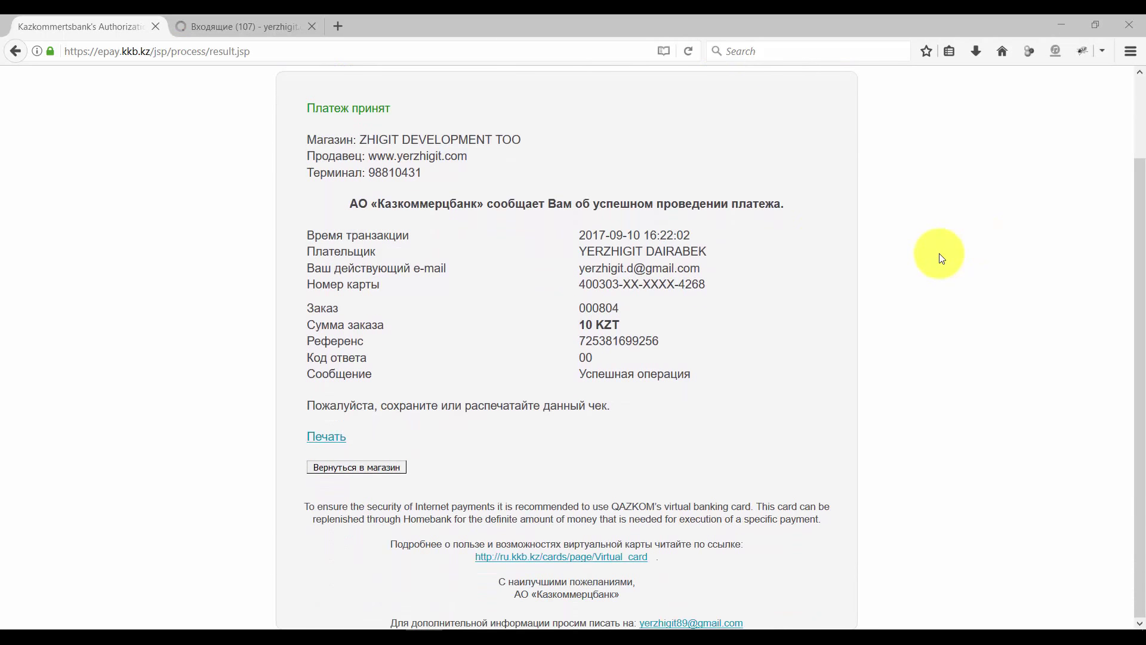
Return to the shop, review the Супер блогер онлайн нұсқа order-received details, then go to Gmail
left_click(385, 472)
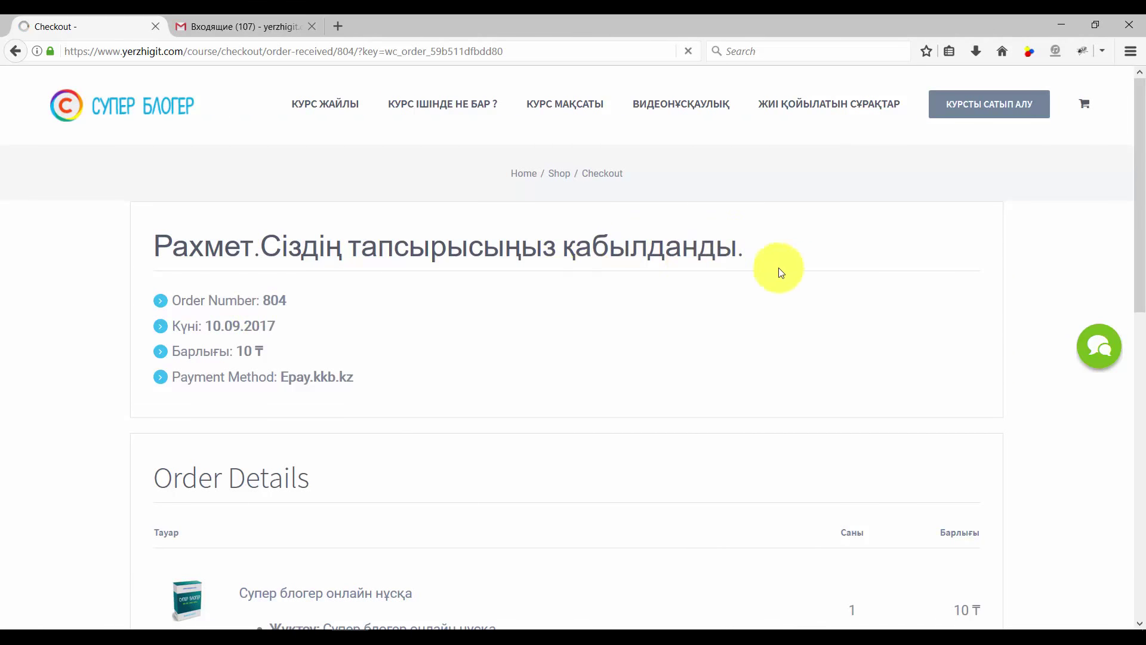
scroll(1037, 304, "down", 4)
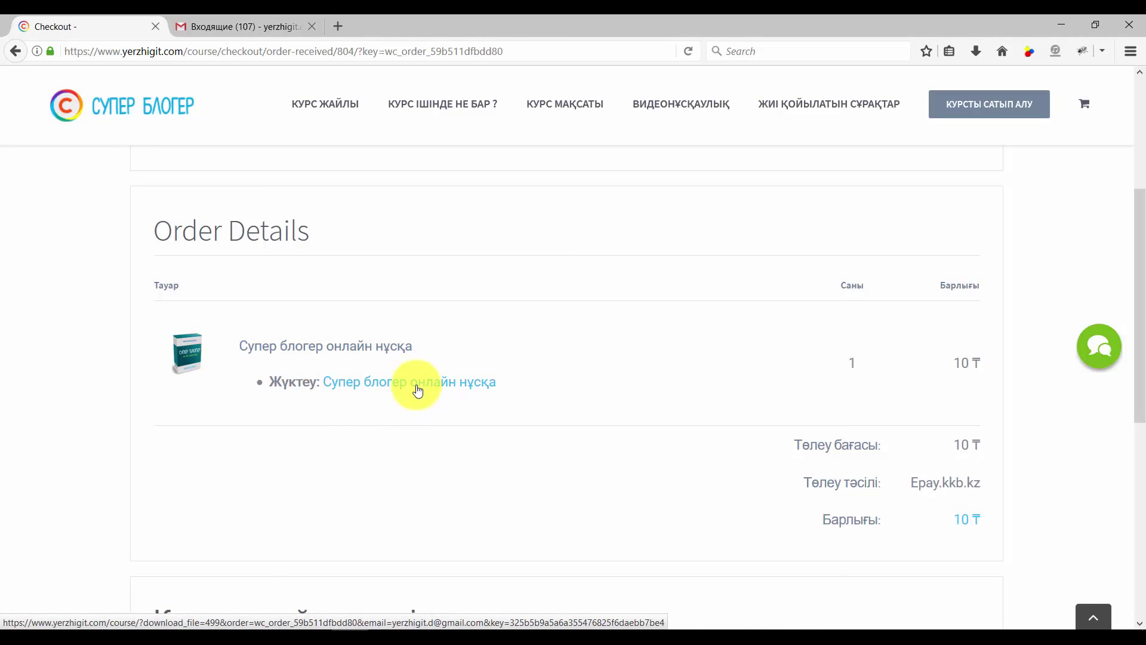
scroll(418, 391, "down", 2)
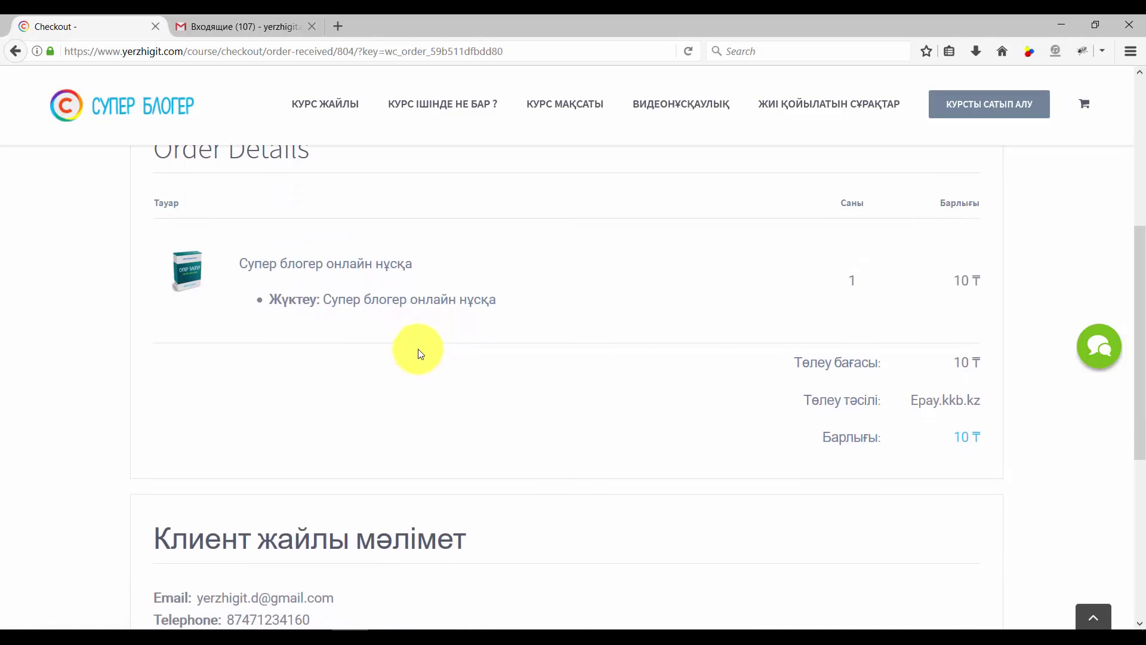
scroll(418, 352, "down", 5)
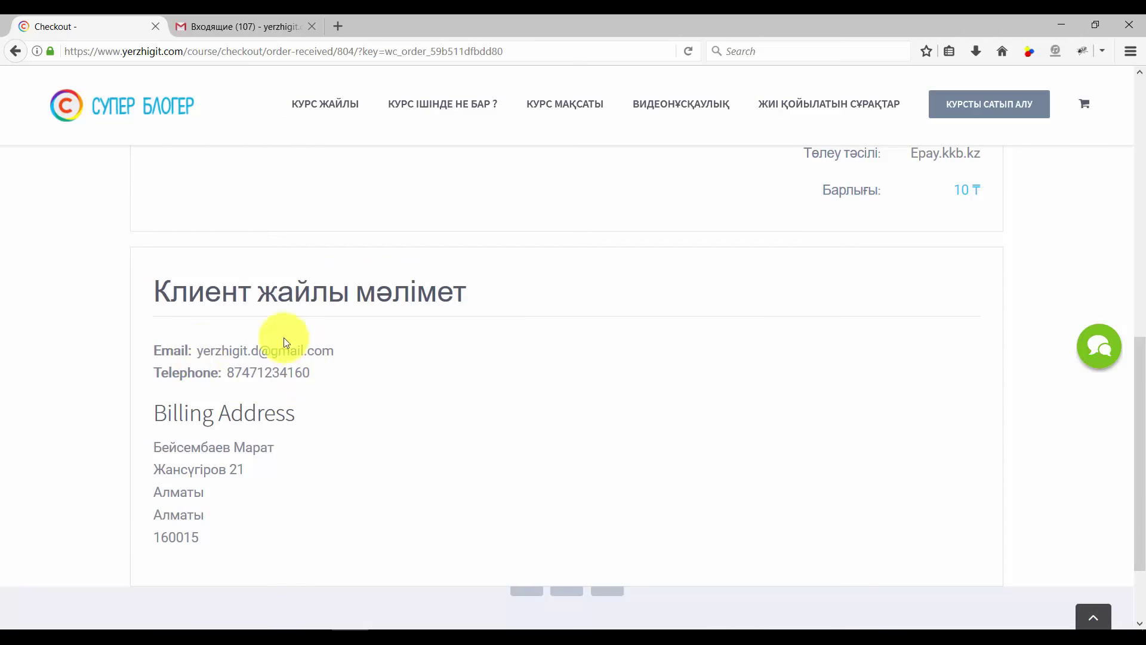
scroll(489, 359, "down", 2)
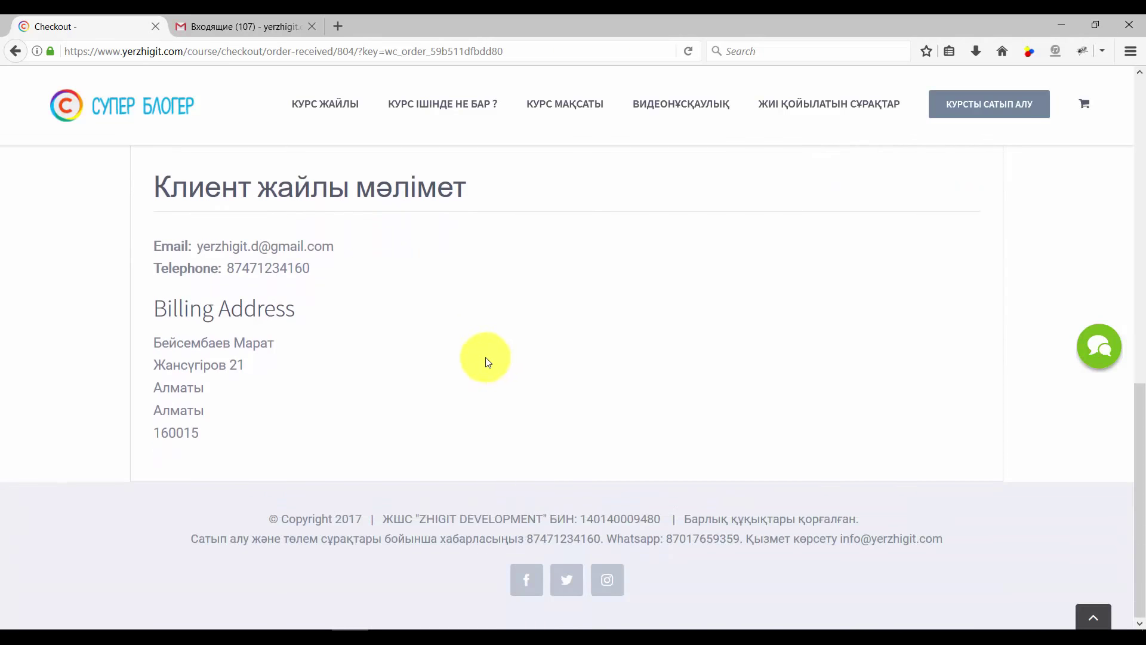
scroll(487, 359, "up", 6)
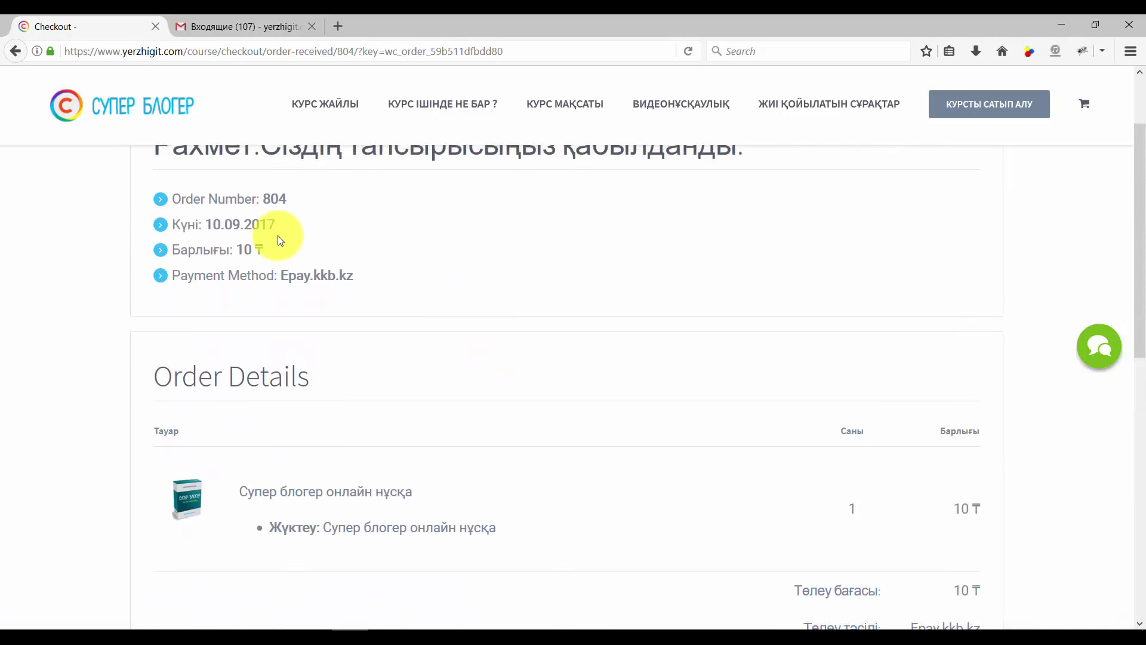
left_click(246, 23)
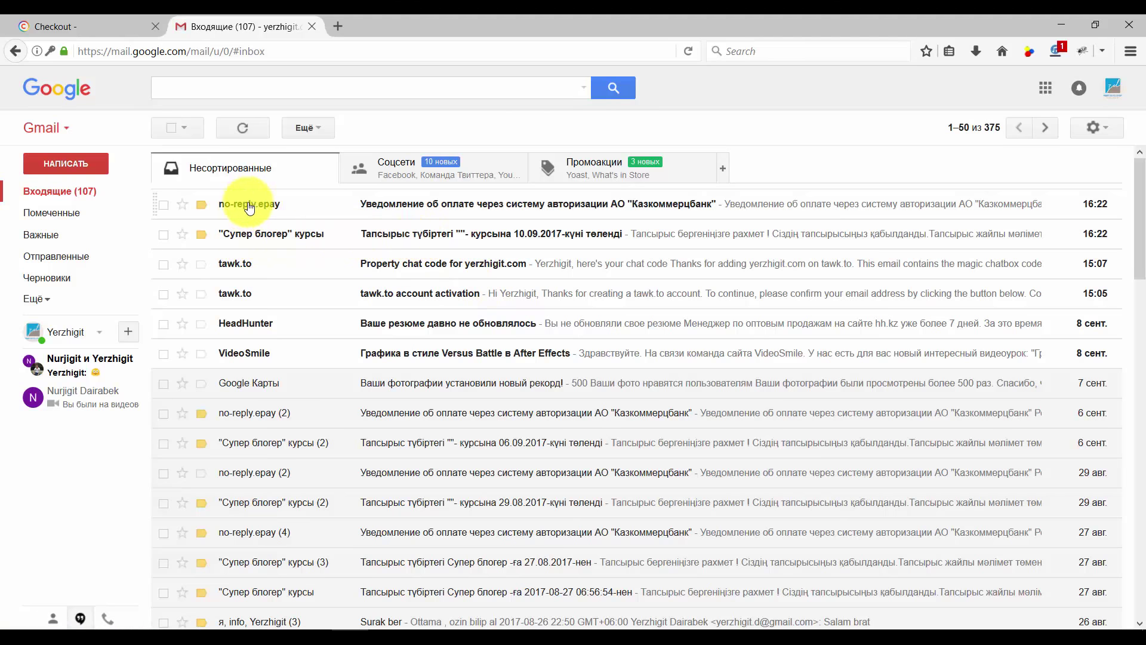
Read the no-reply.epay payment notification email and return to the inbox
mouse_move(253, 209)
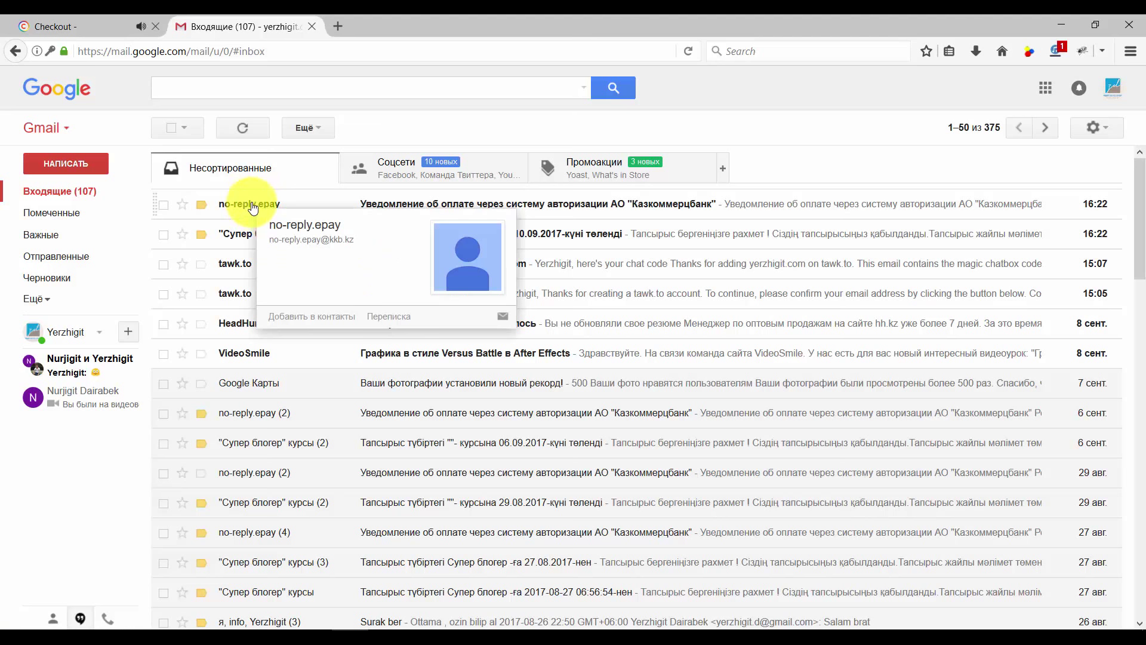
left_click(469, 210)
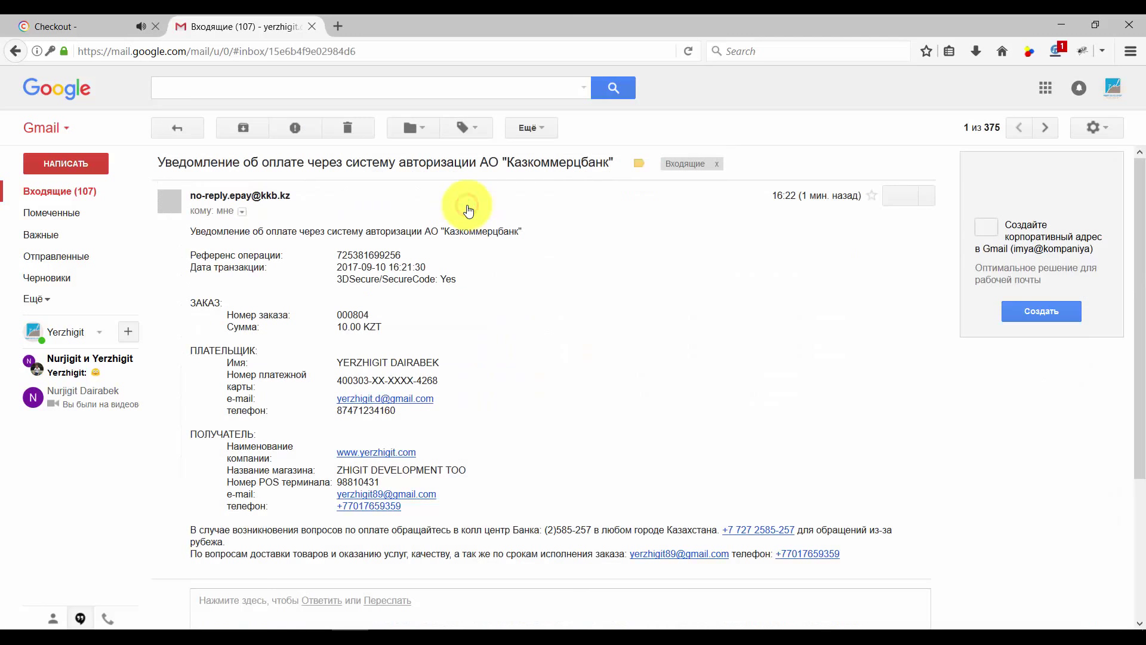
left_click(89, 197)
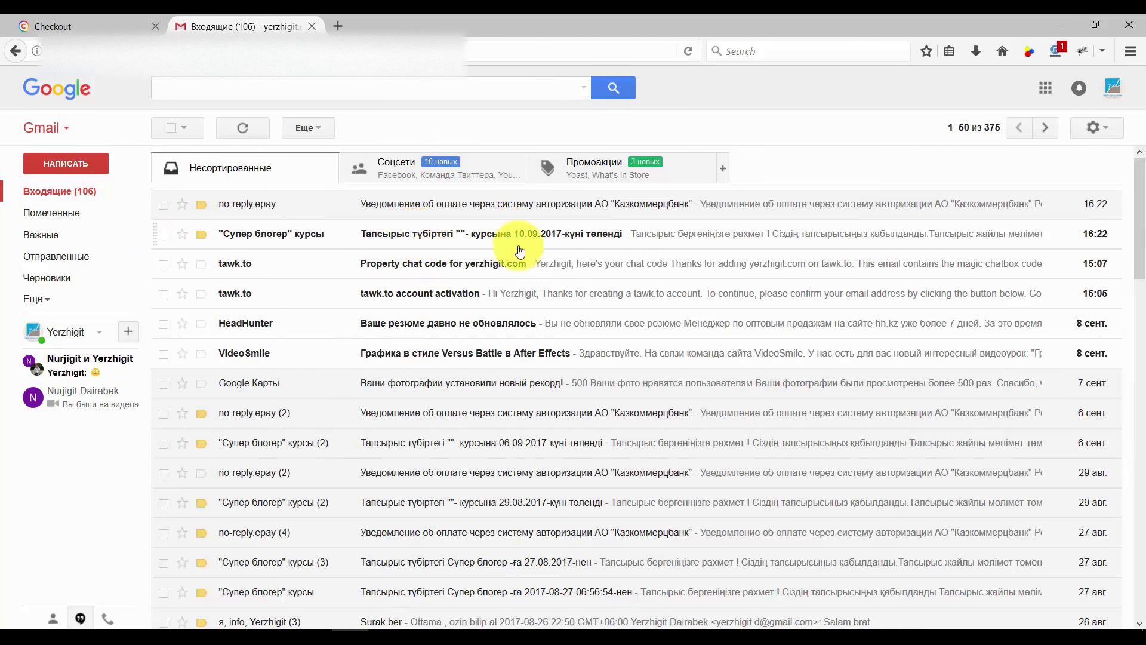
Open the Супер блогер курсы order receipt and follow its Жүктеу download link
left_click(428, 239)
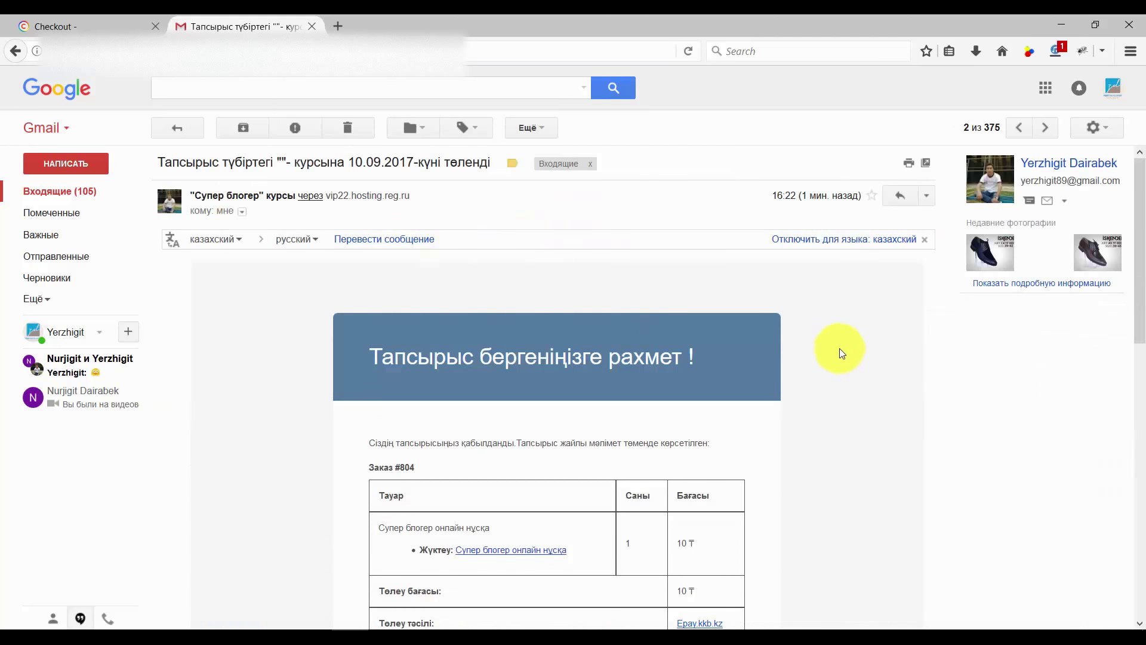
scroll(835, 338, "down", 5)
scroll(849, 328, "down", 1)
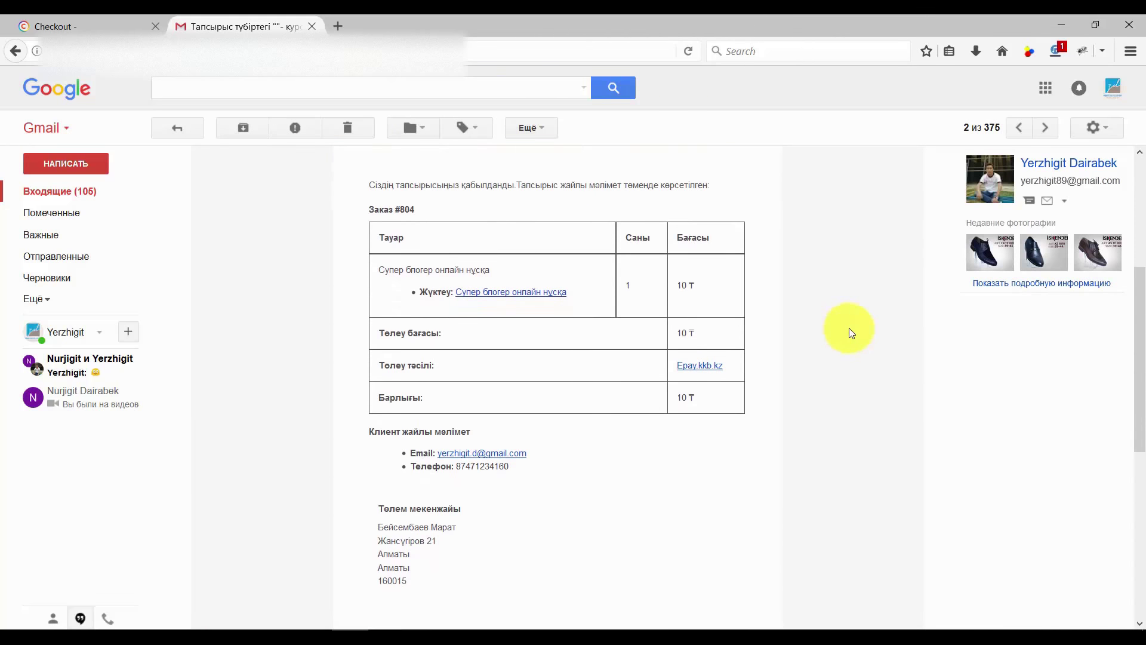
scroll(849, 328, "up", 2)
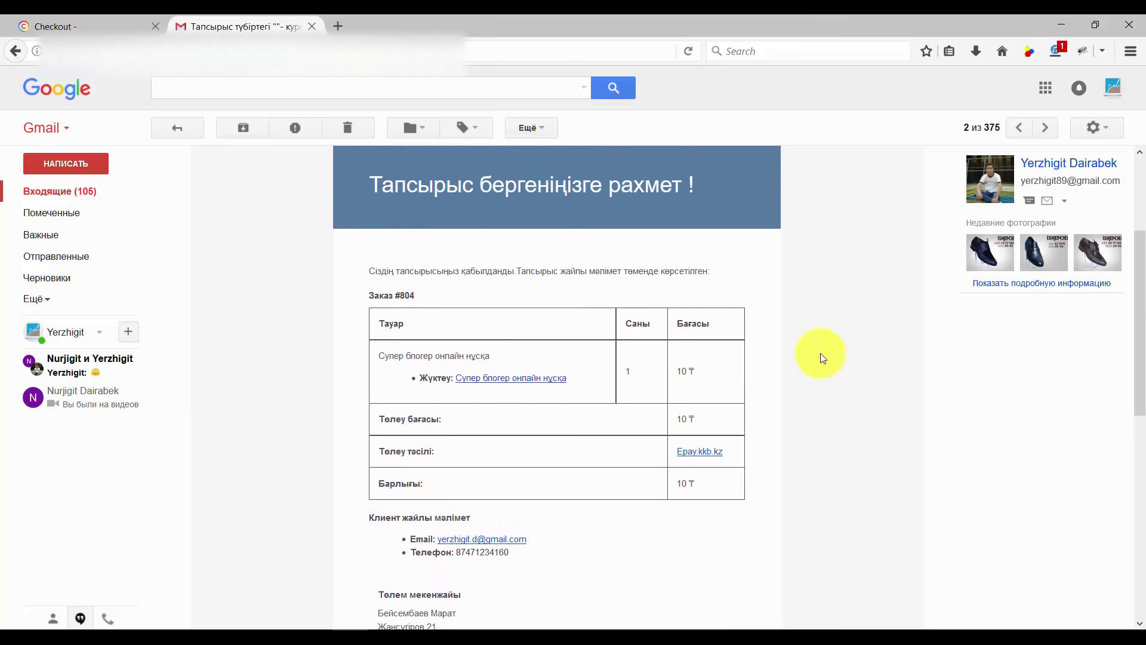
left_click(515, 378)
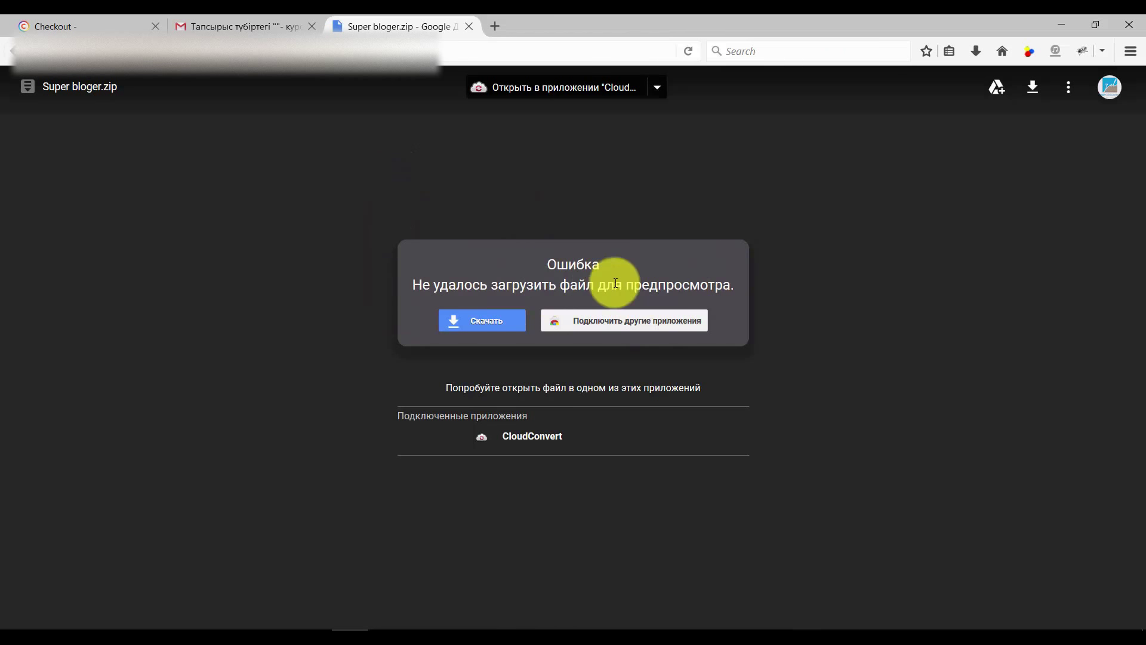
Save the 3.6G Super bloger.zip despite the virus-scan warning and check its download progress in Firefox
left_click(478, 329)
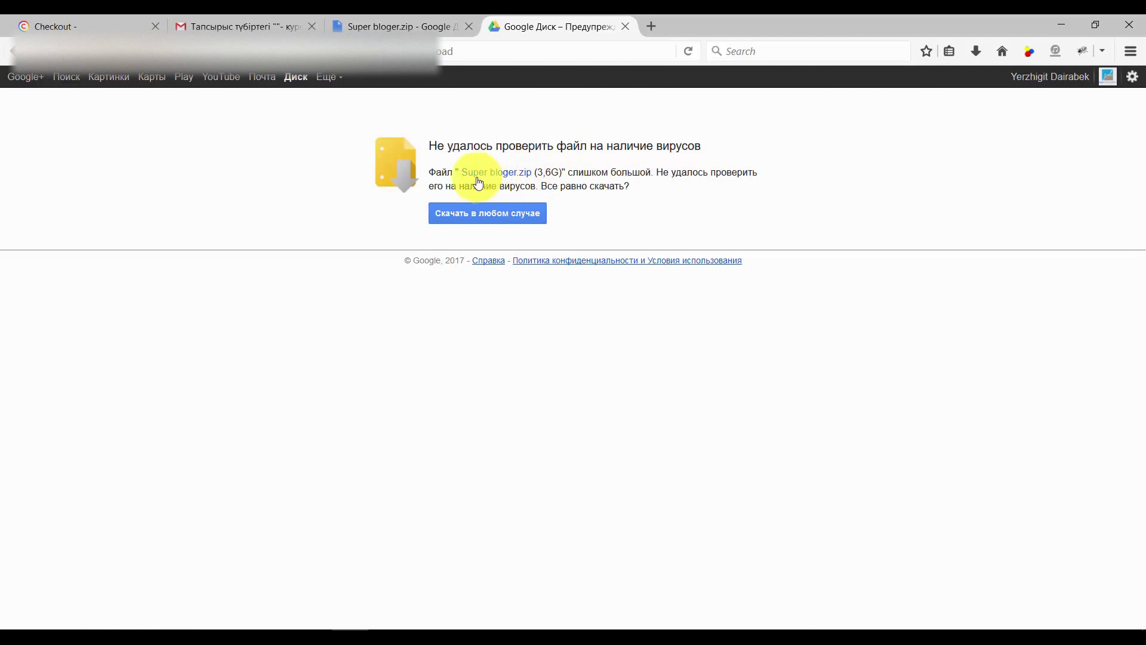
left_click(535, 178)
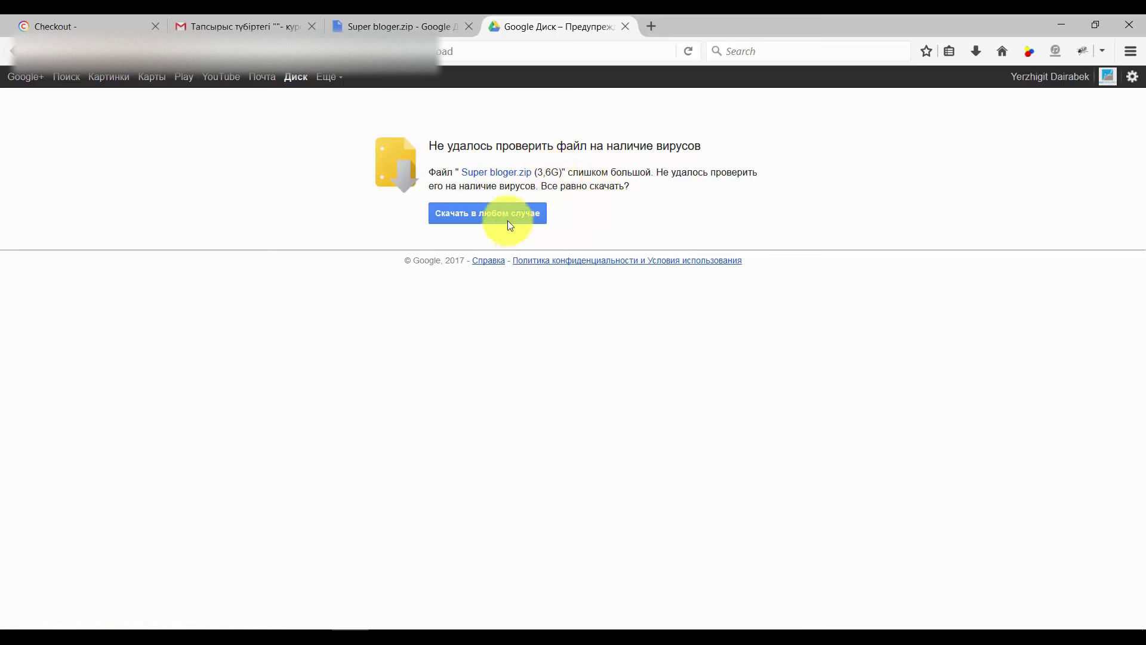
left_click(491, 215)
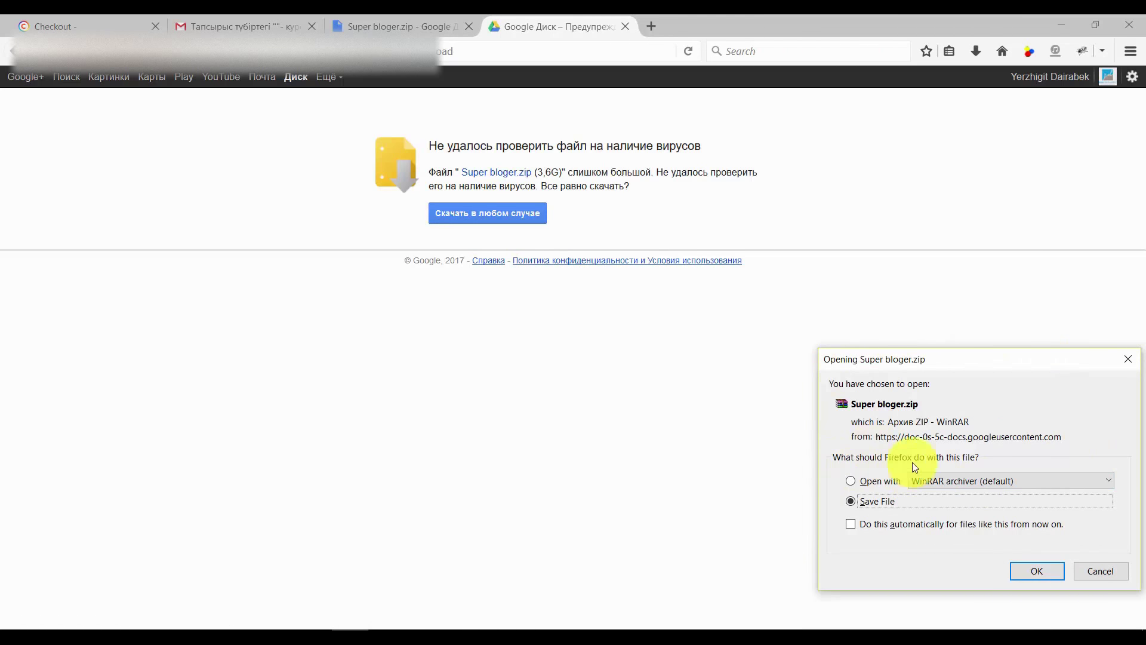
left_click(1036, 572)
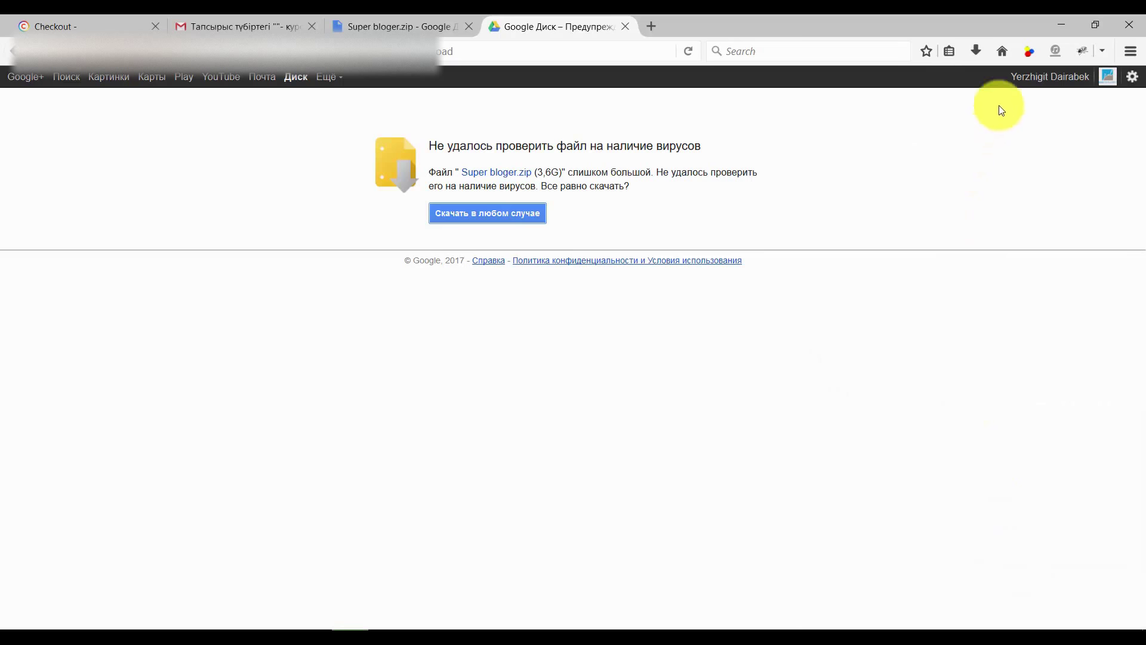
left_click(977, 51)
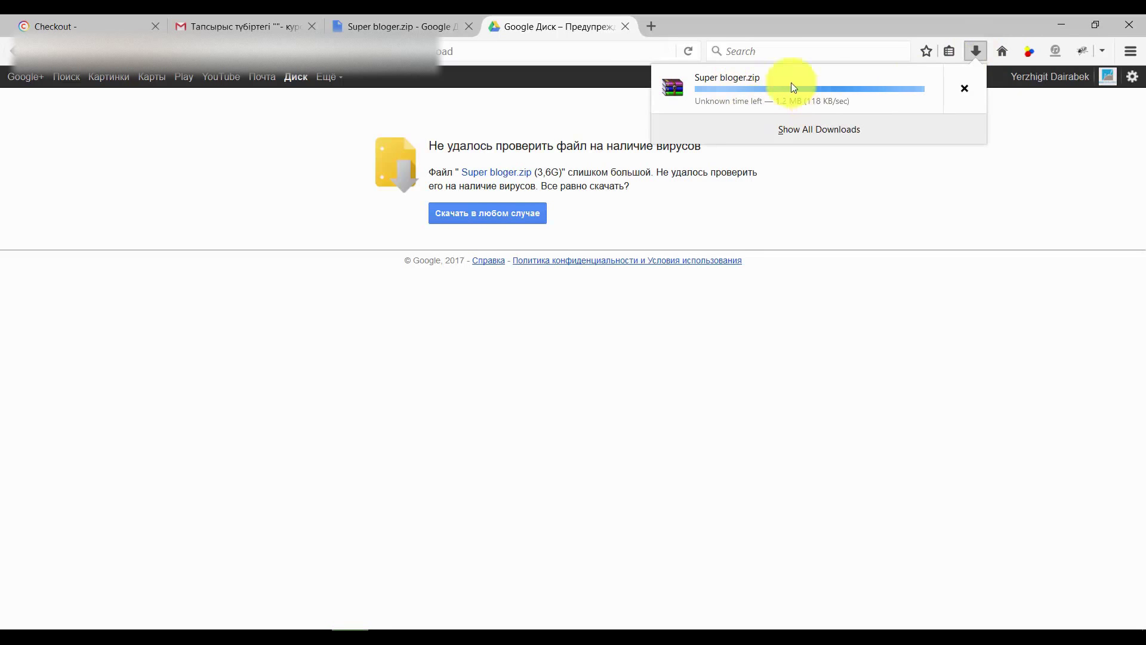
left_click(872, 194)
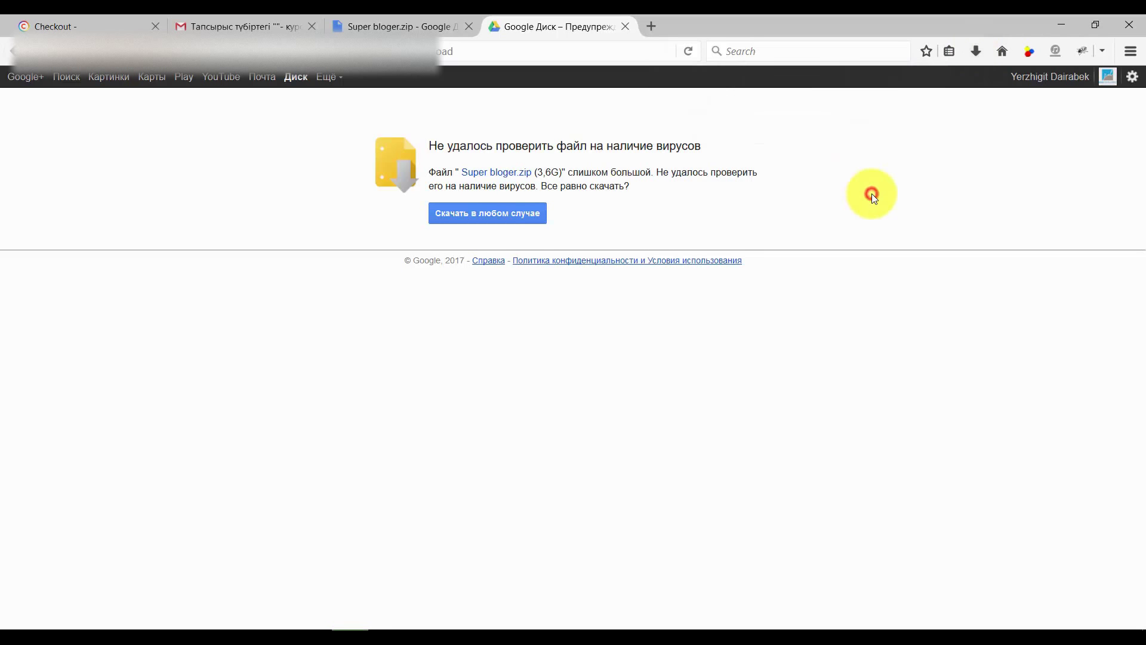